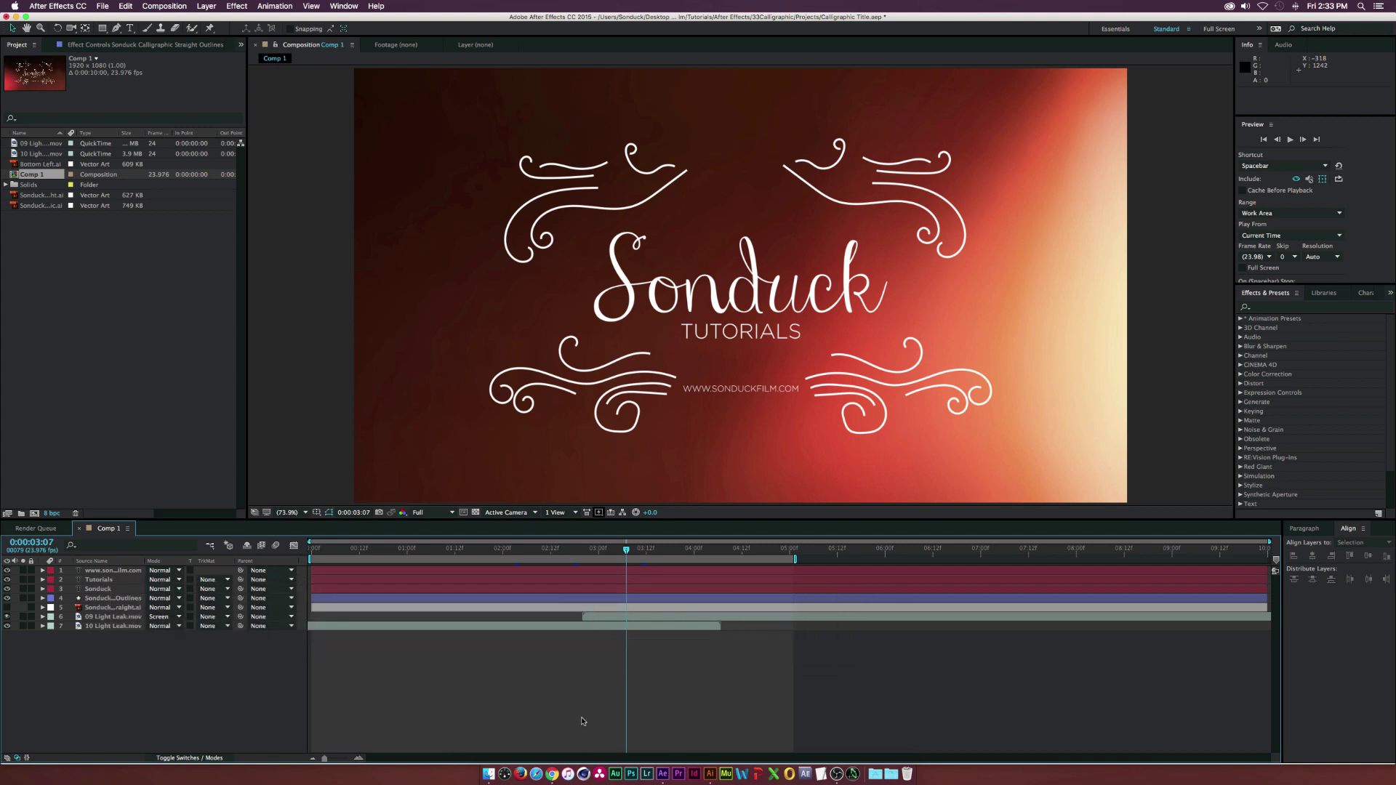
- Preview Demo.mov in Quick Look, then switch over to the Illustrator calligraphy artwork
click(487, 775)
key(alt+space)
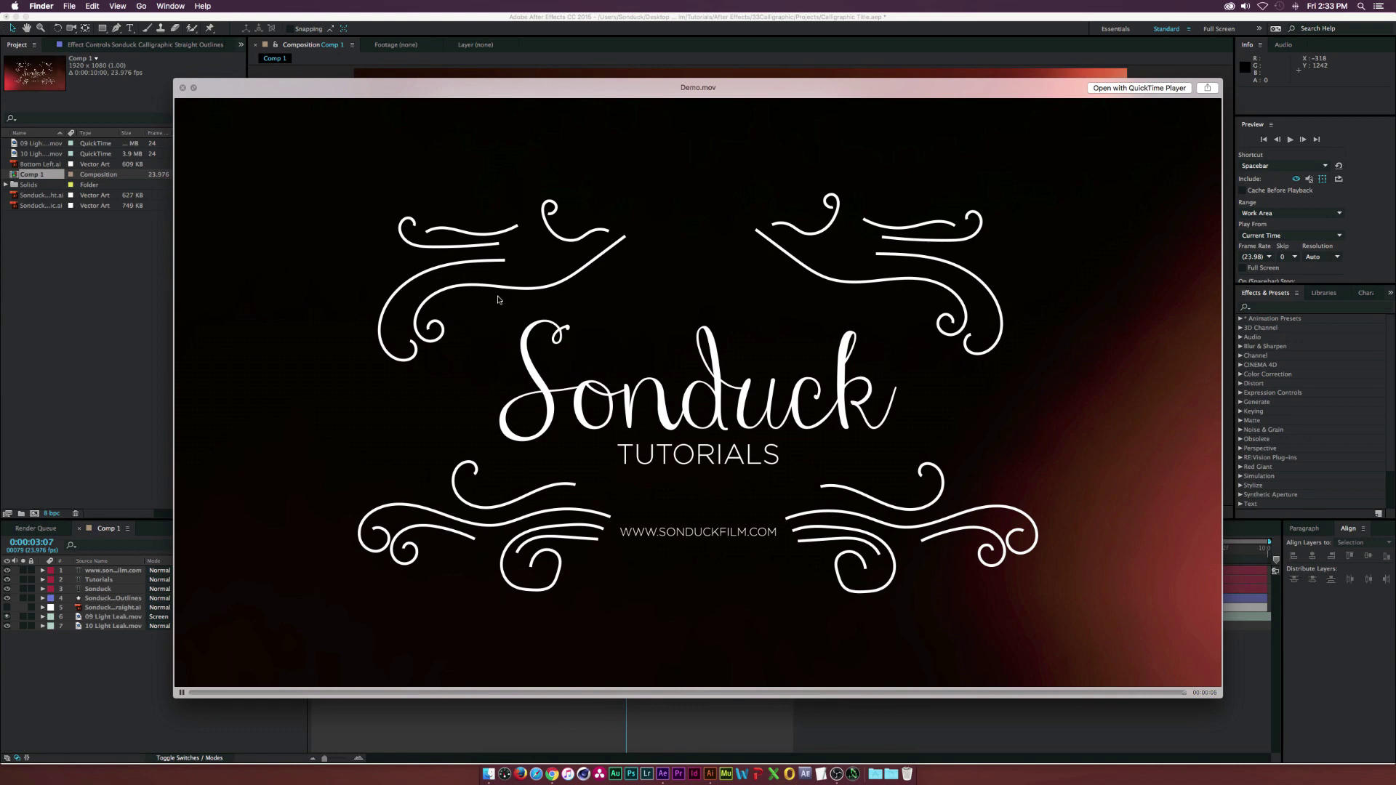
key(space)
click(555, 374)
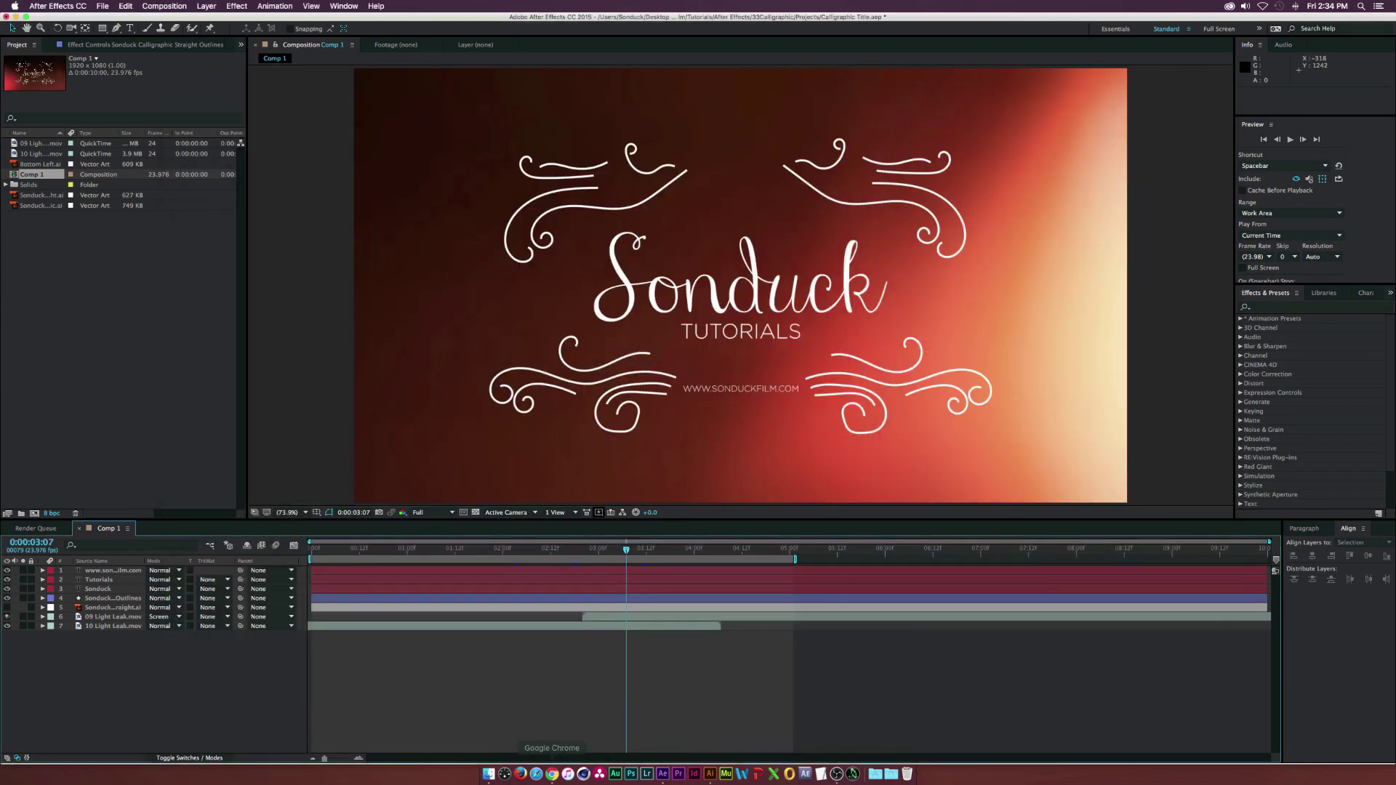
key(super+Tab)
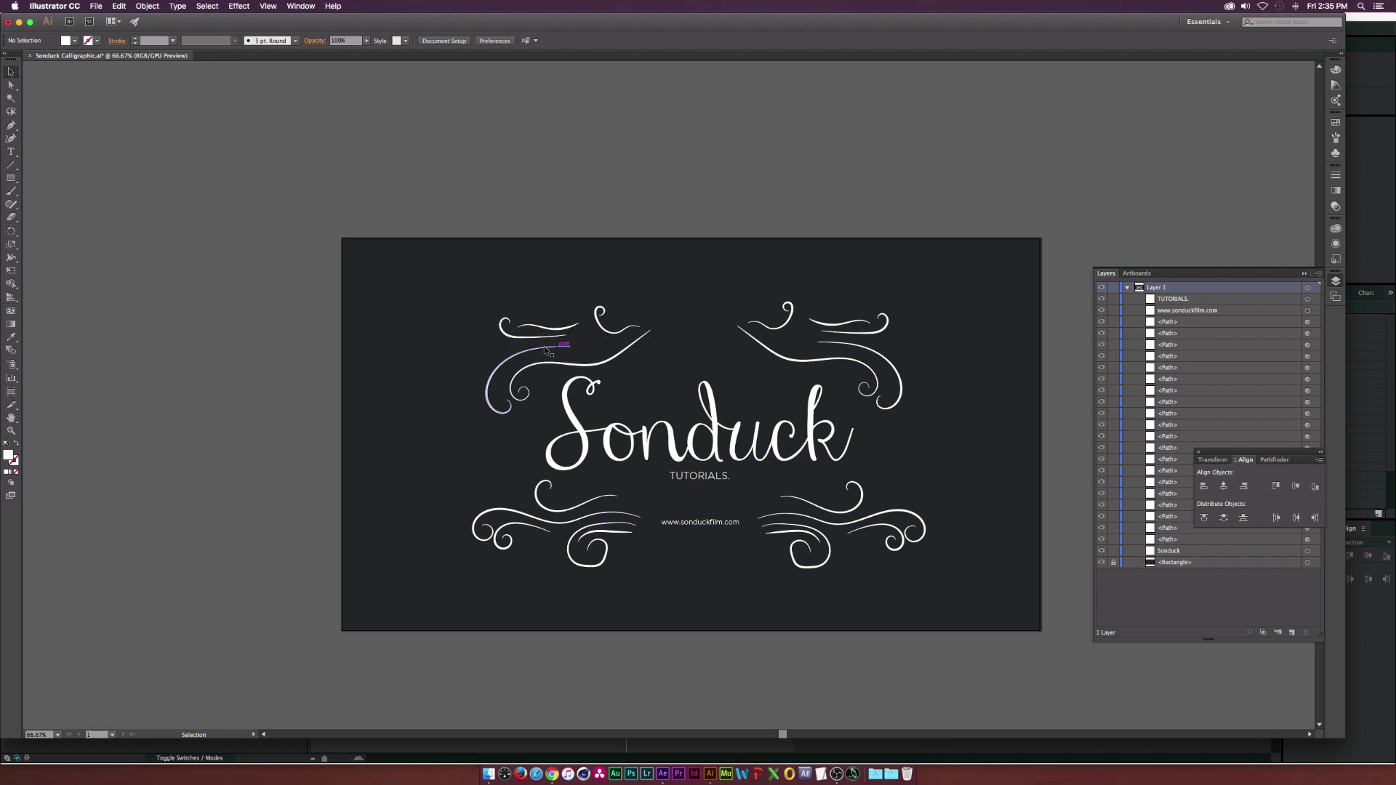
click(671, 442)
shift+click(687, 480)
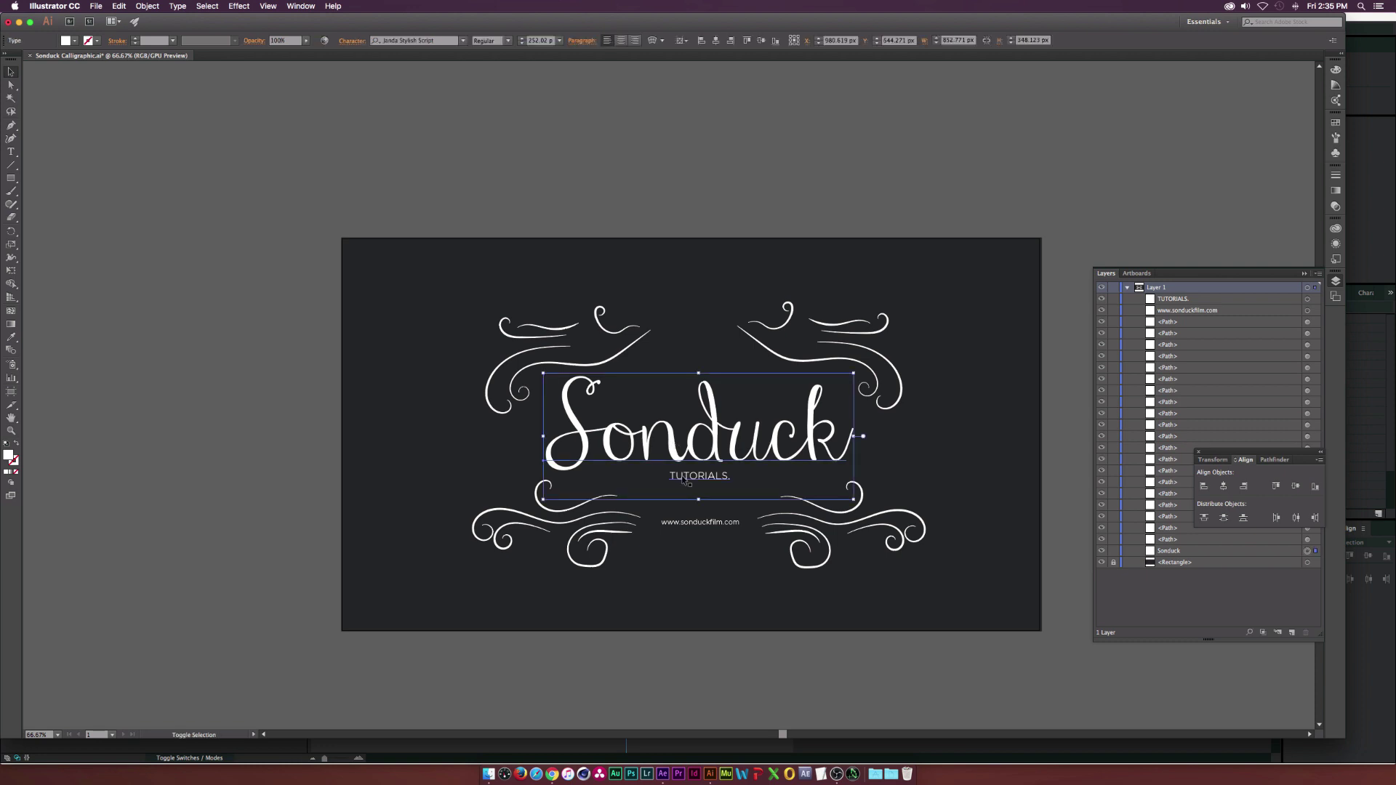
shift+click(683, 524)
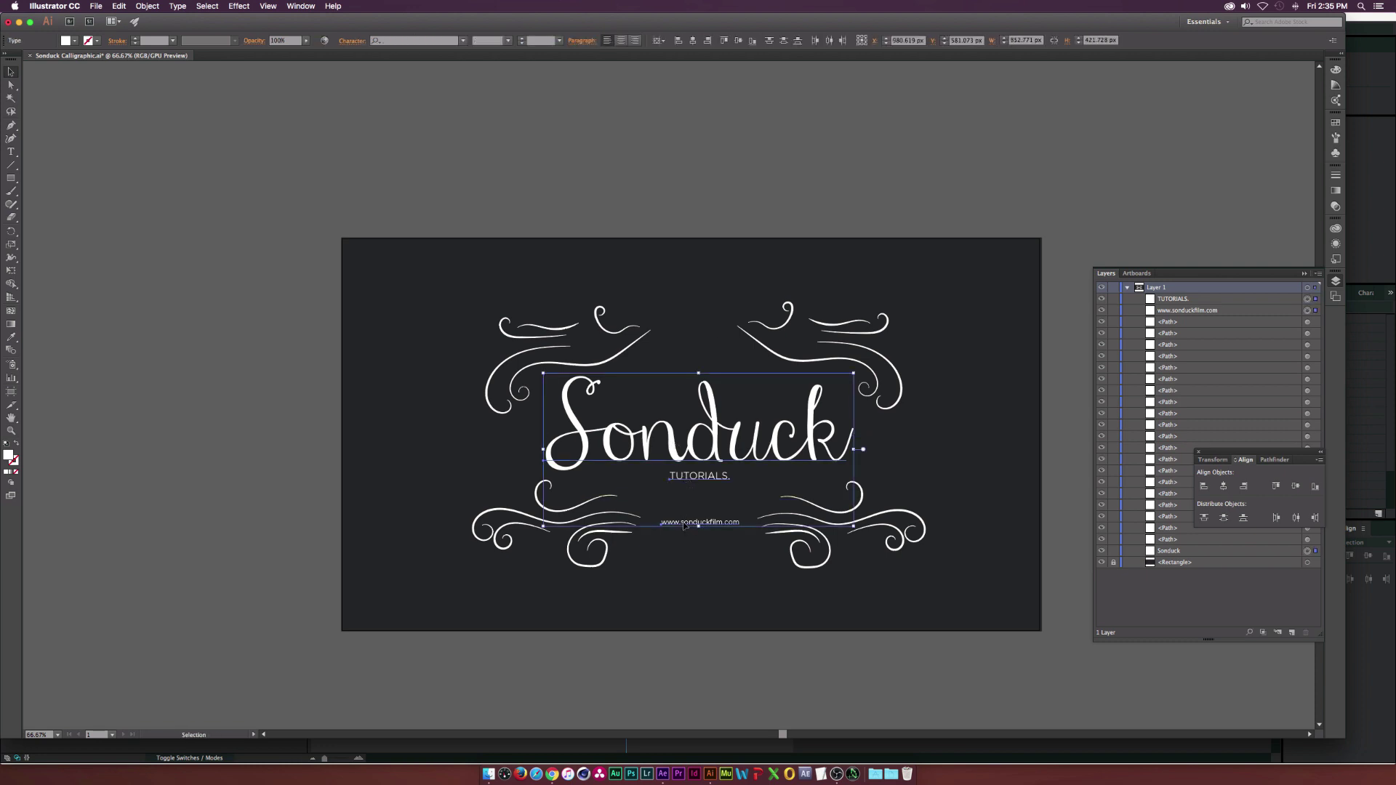
key(Delete)
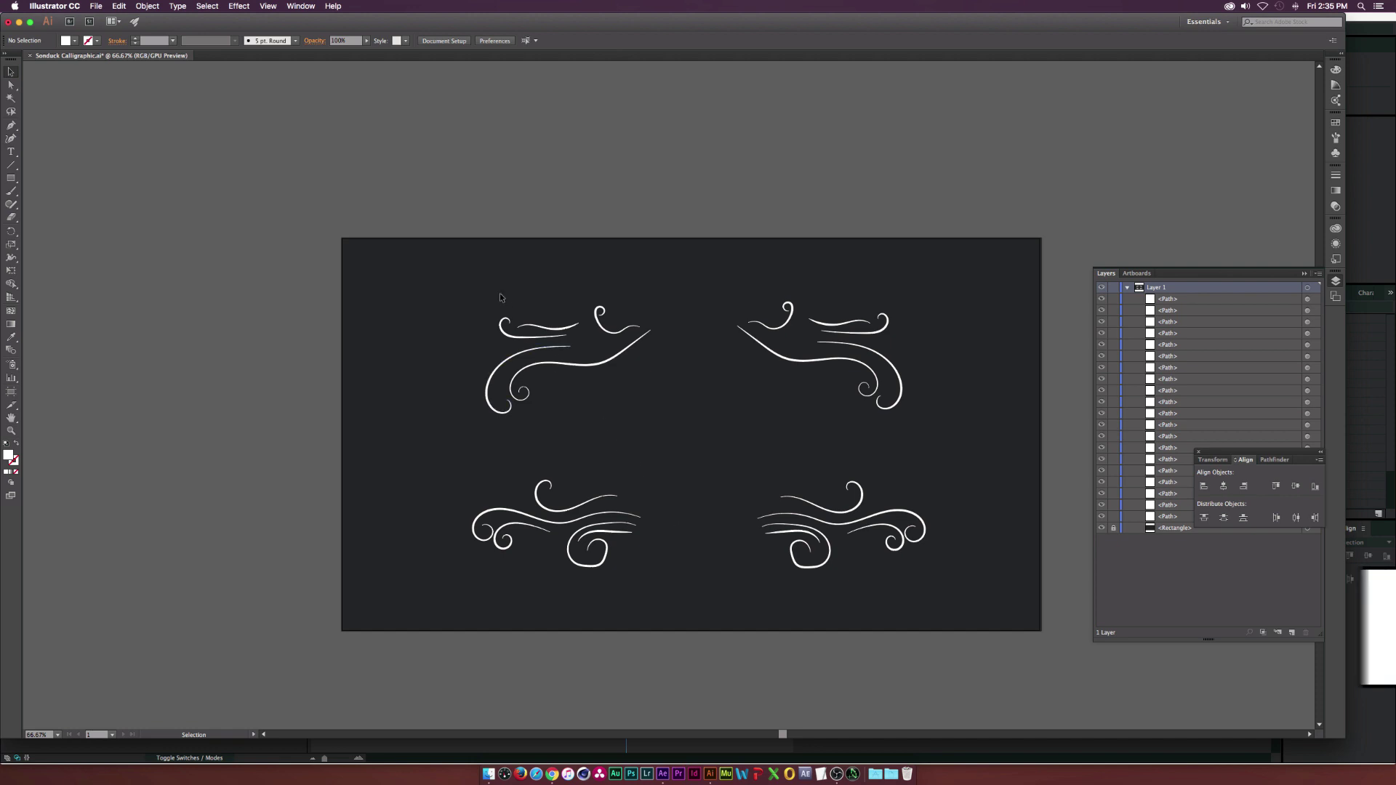
- Give all four flourish paths the Uniform stroke width profile
drag(473, 286, 914, 653)
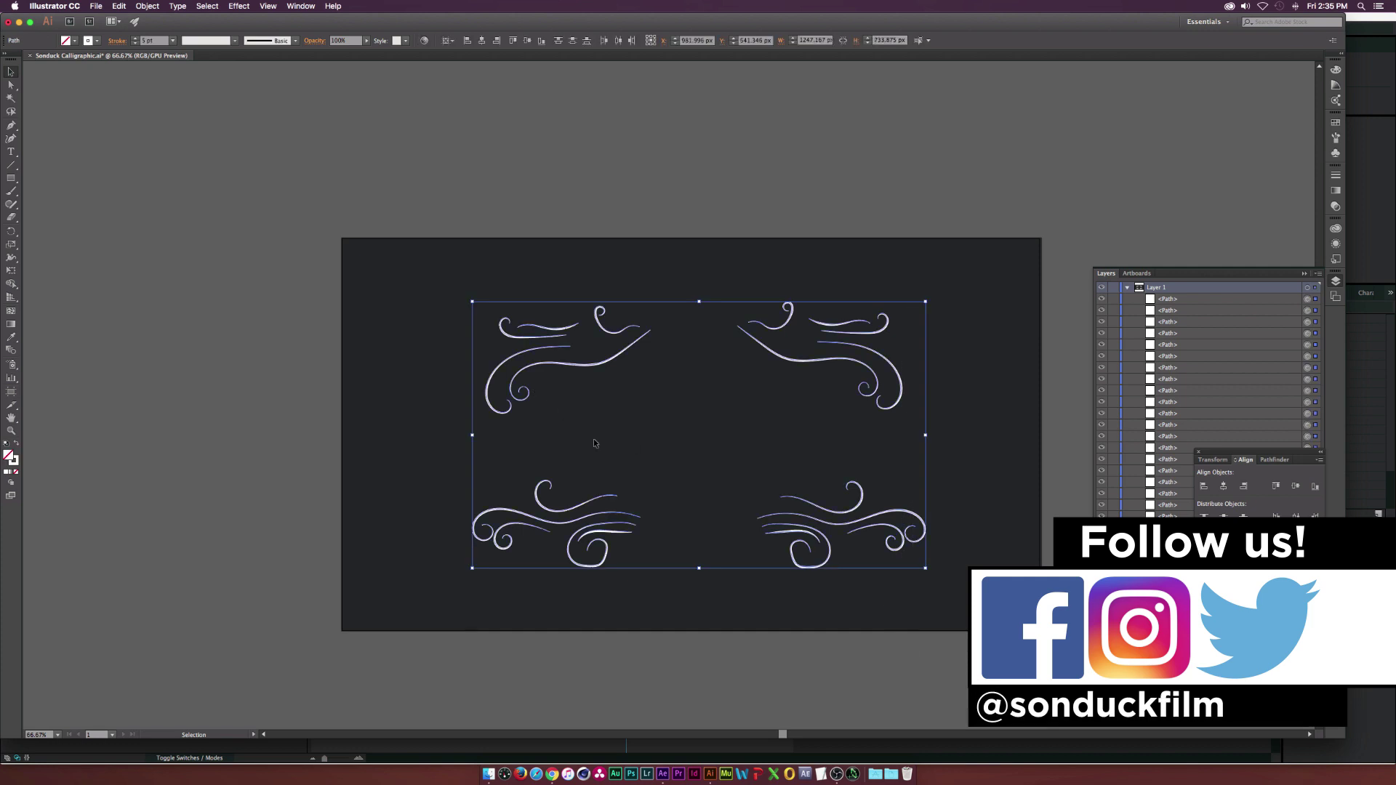
click(227, 41)
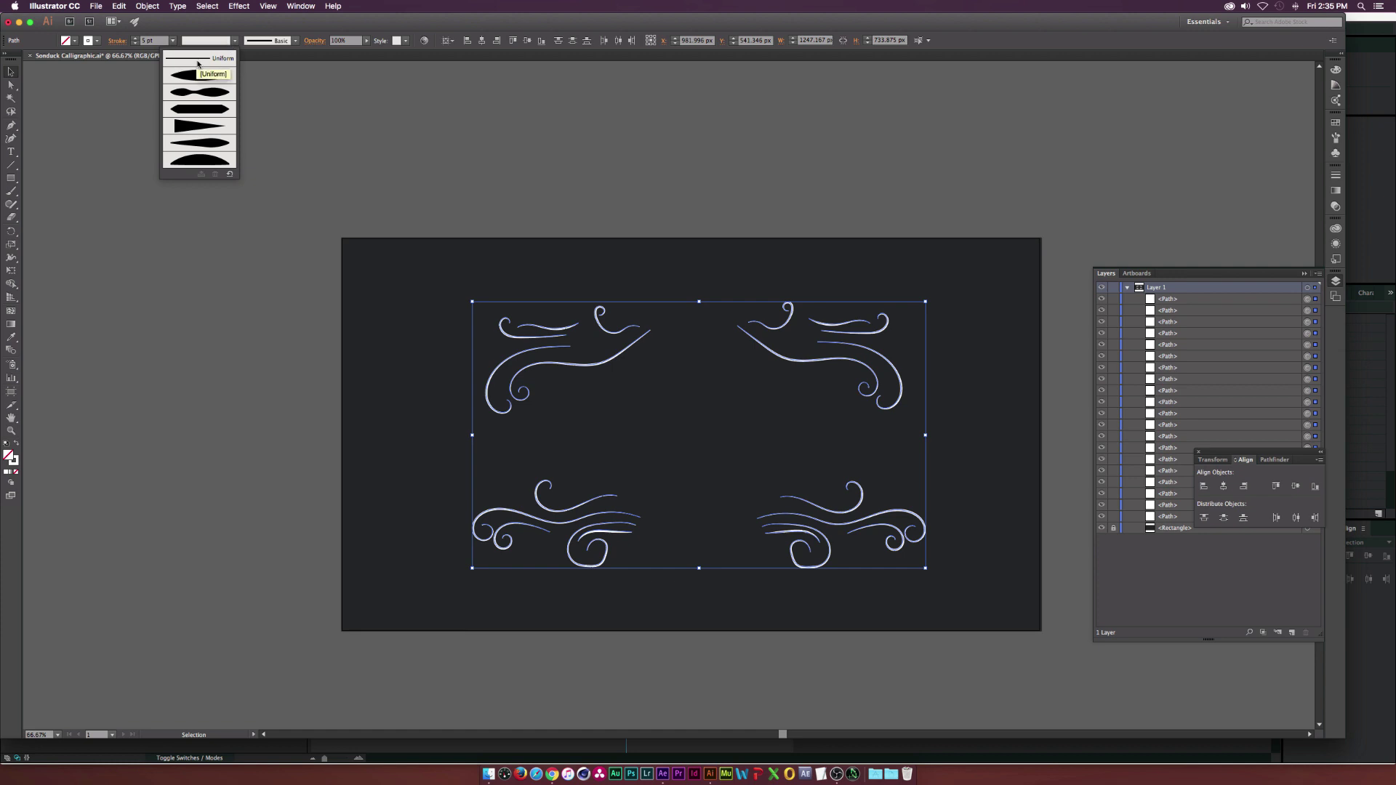
click(196, 60)
click(691, 340)
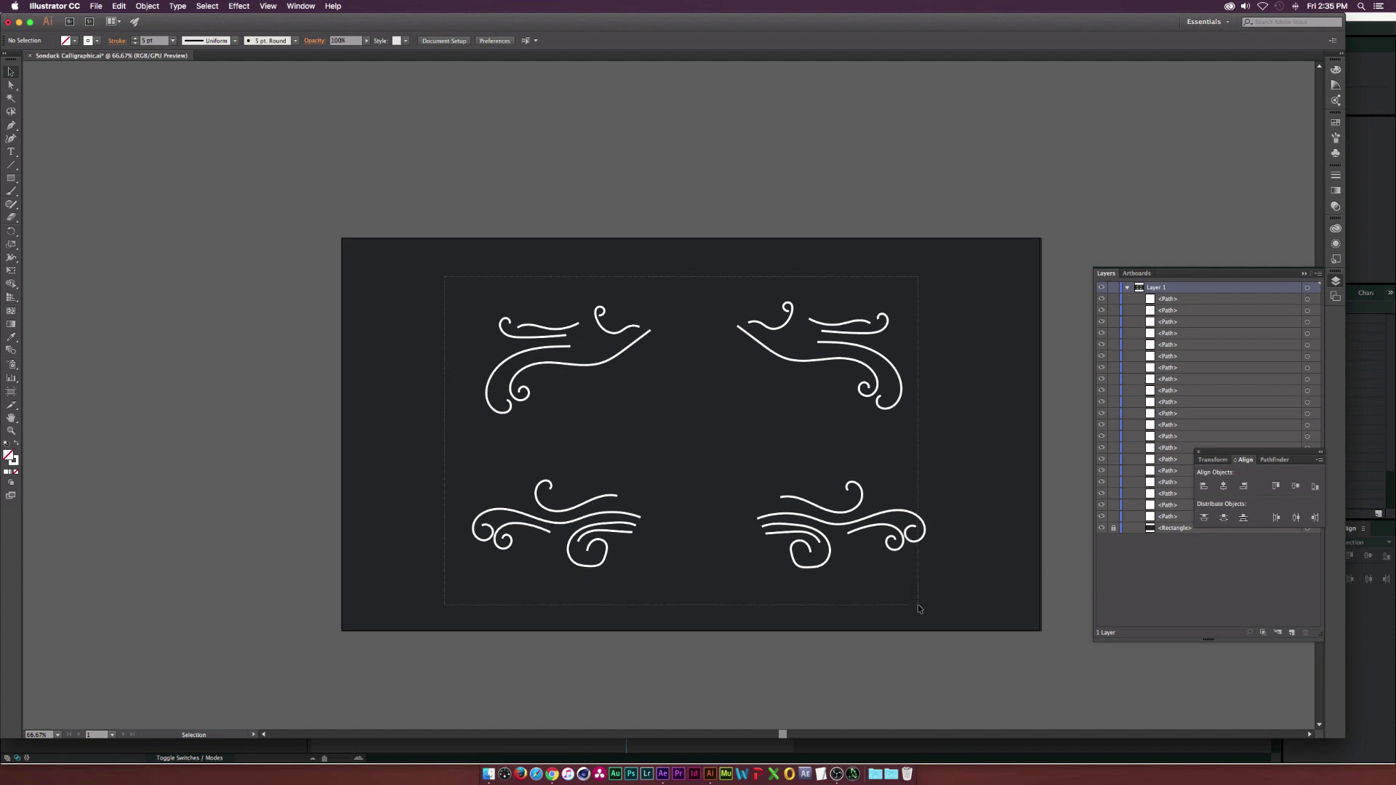
key(super+a)
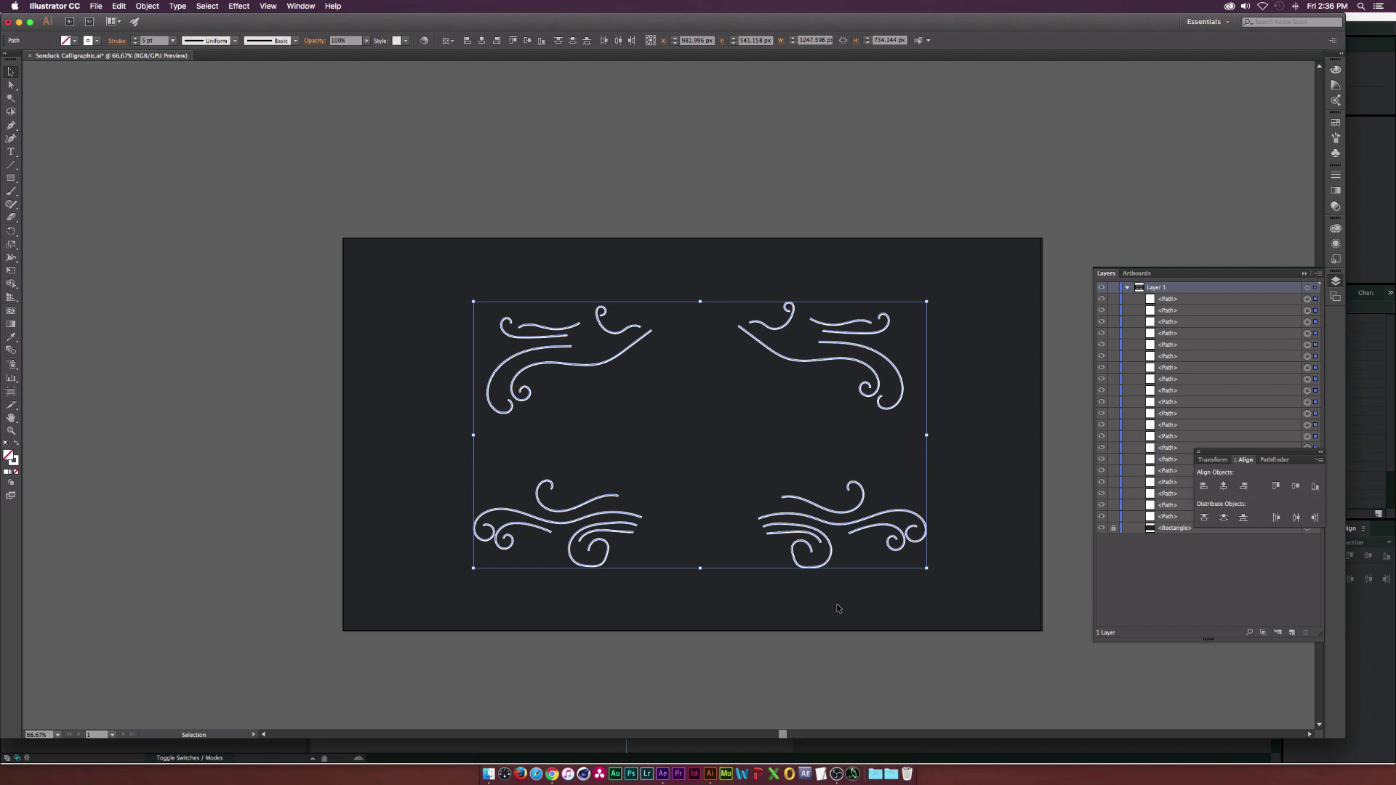
click(837, 605)
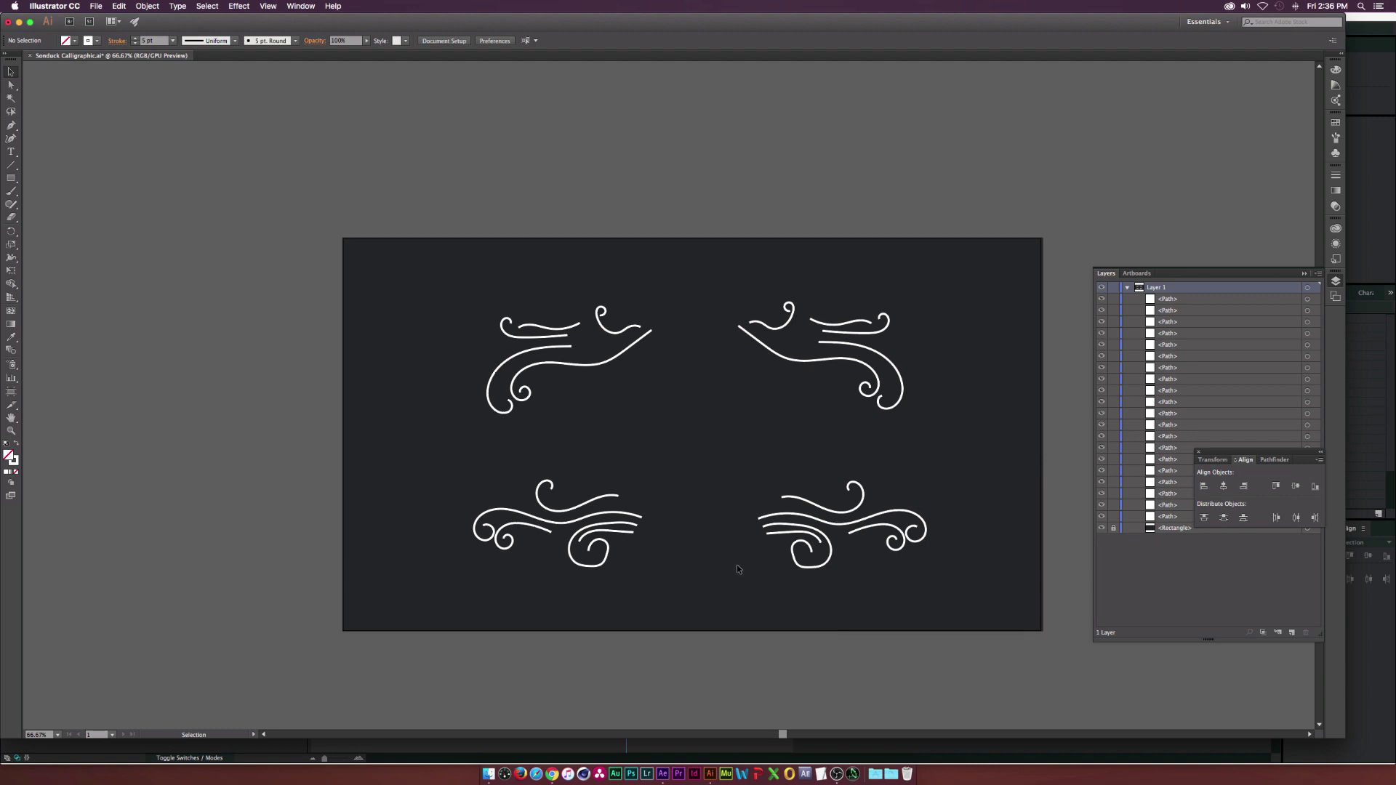
- Hide the dark background Rectangle layer and select the flourish artwork
click(1113, 528)
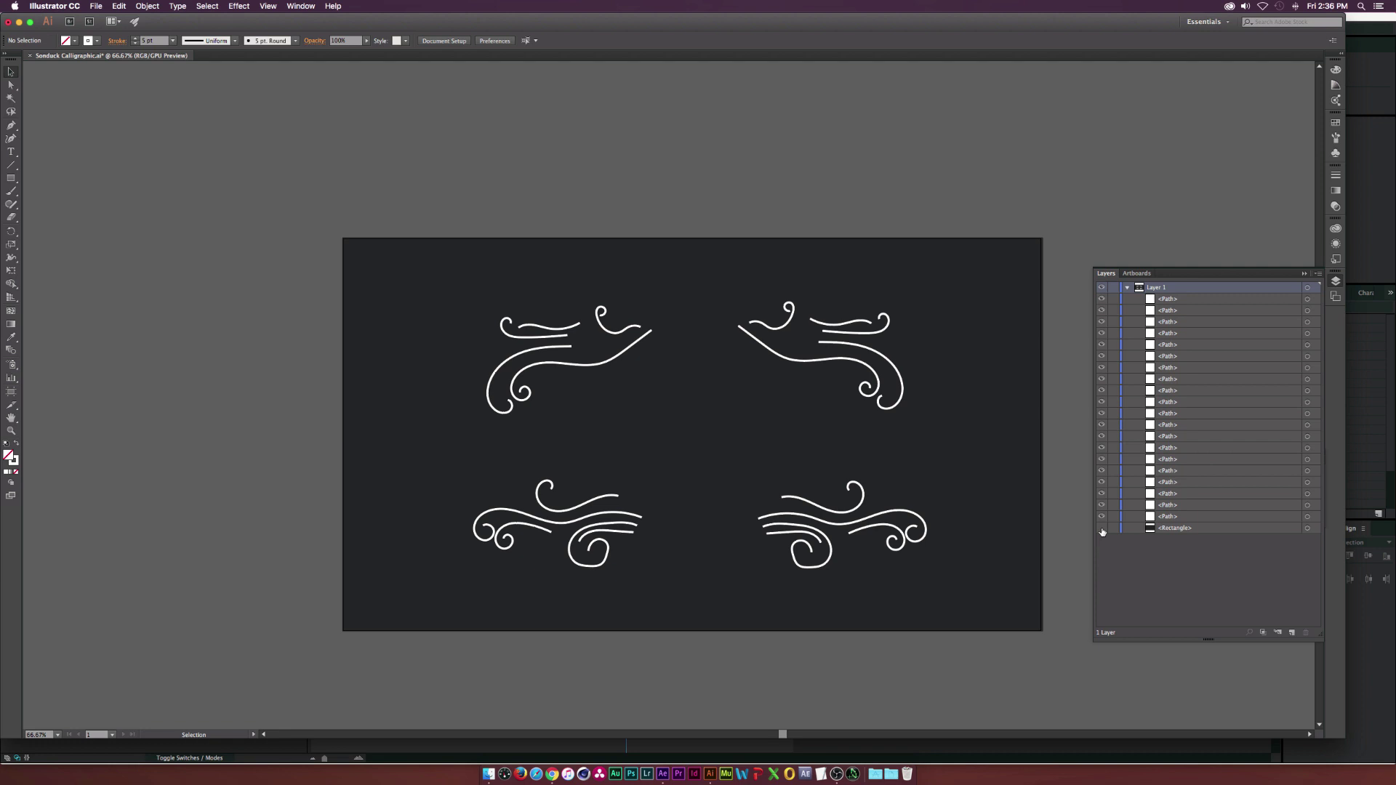
click(1101, 529)
drag(387, 253, 737, 365)
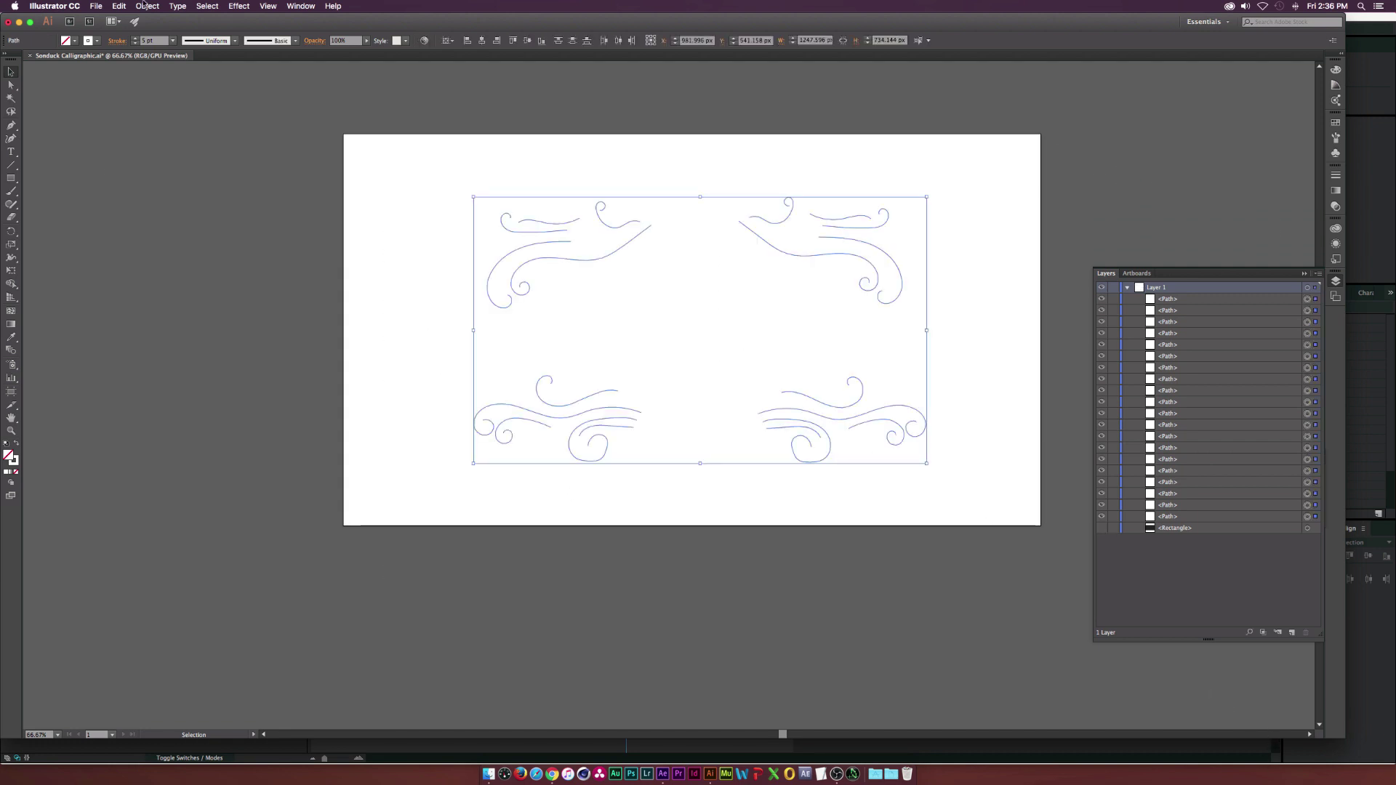
- Save the artwork as a new file named Calligraphic Design
click(95, 5)
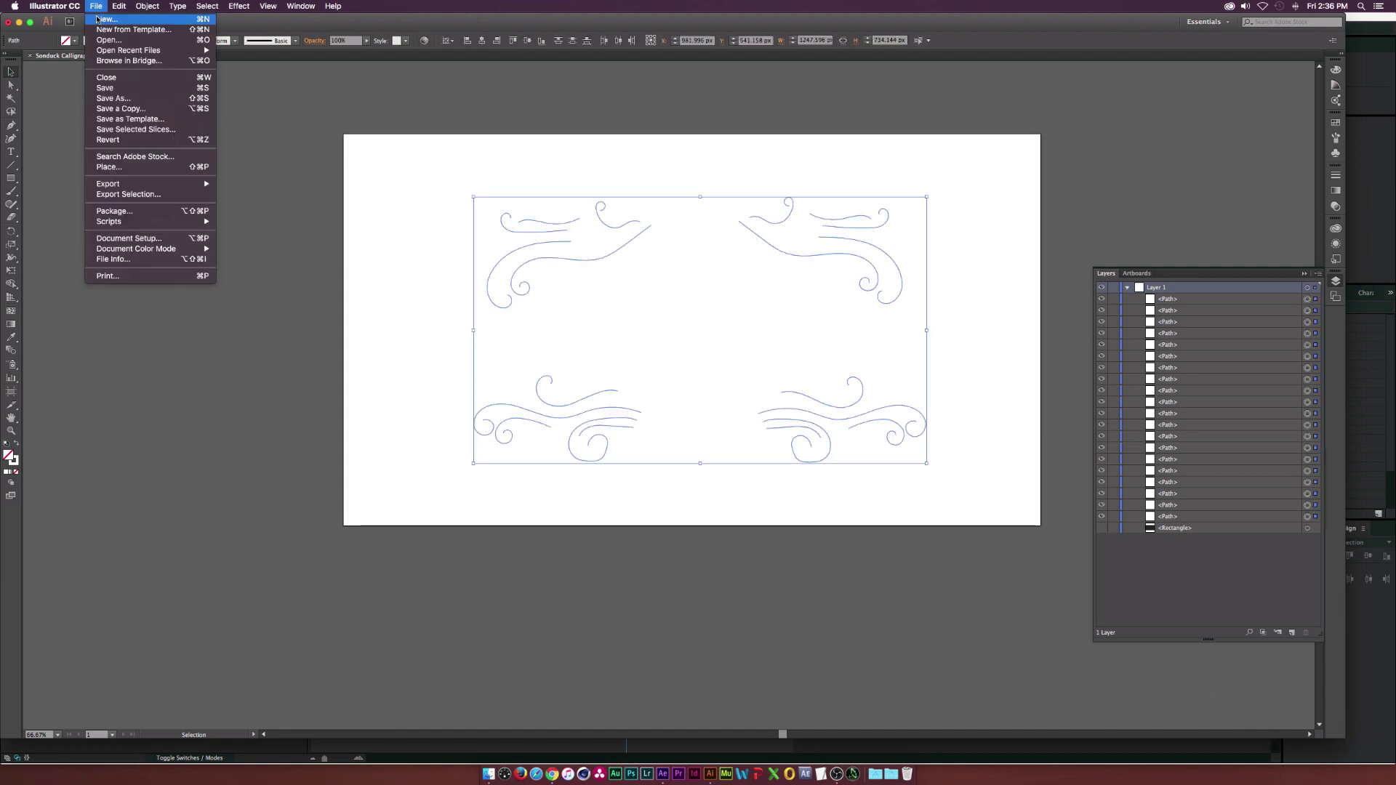
click(104, 98)
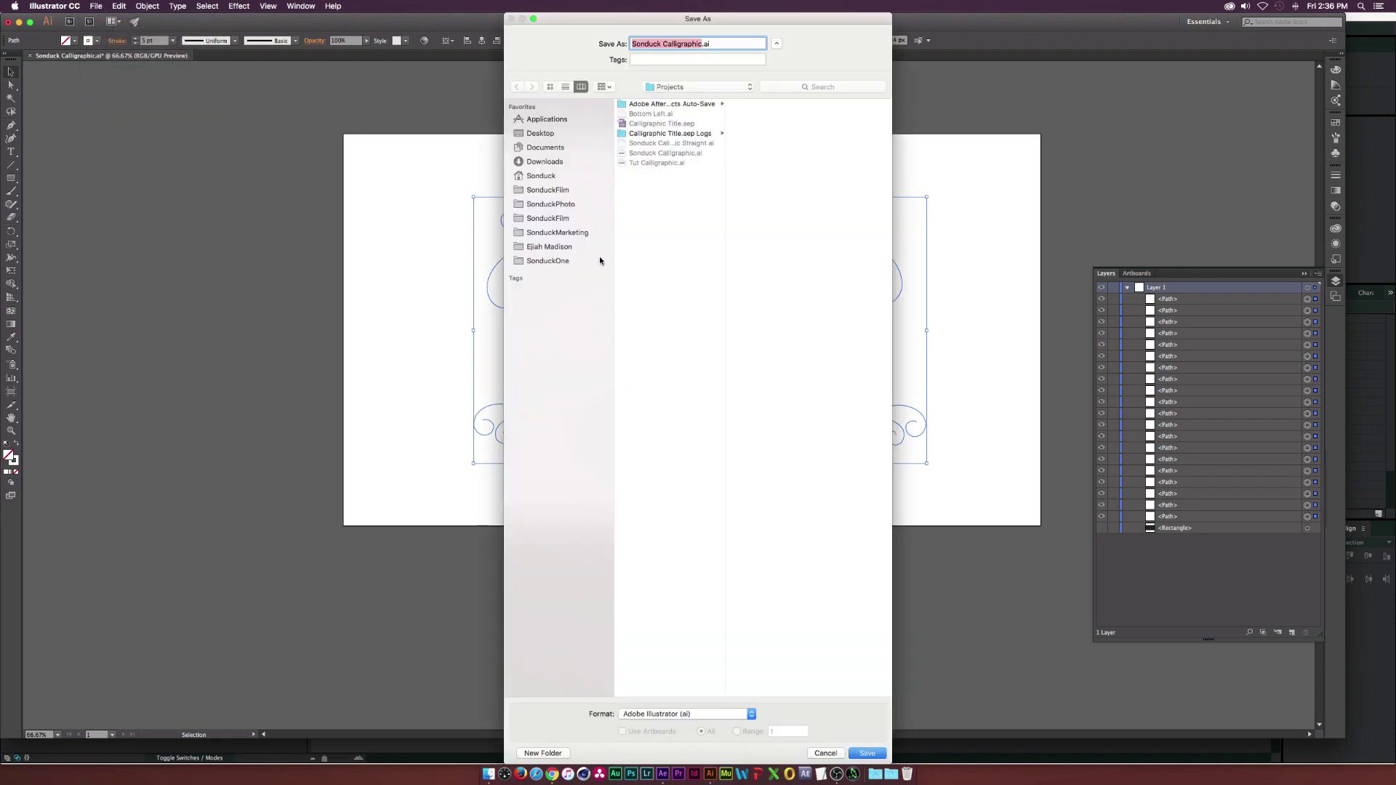
text(Calligraphi)
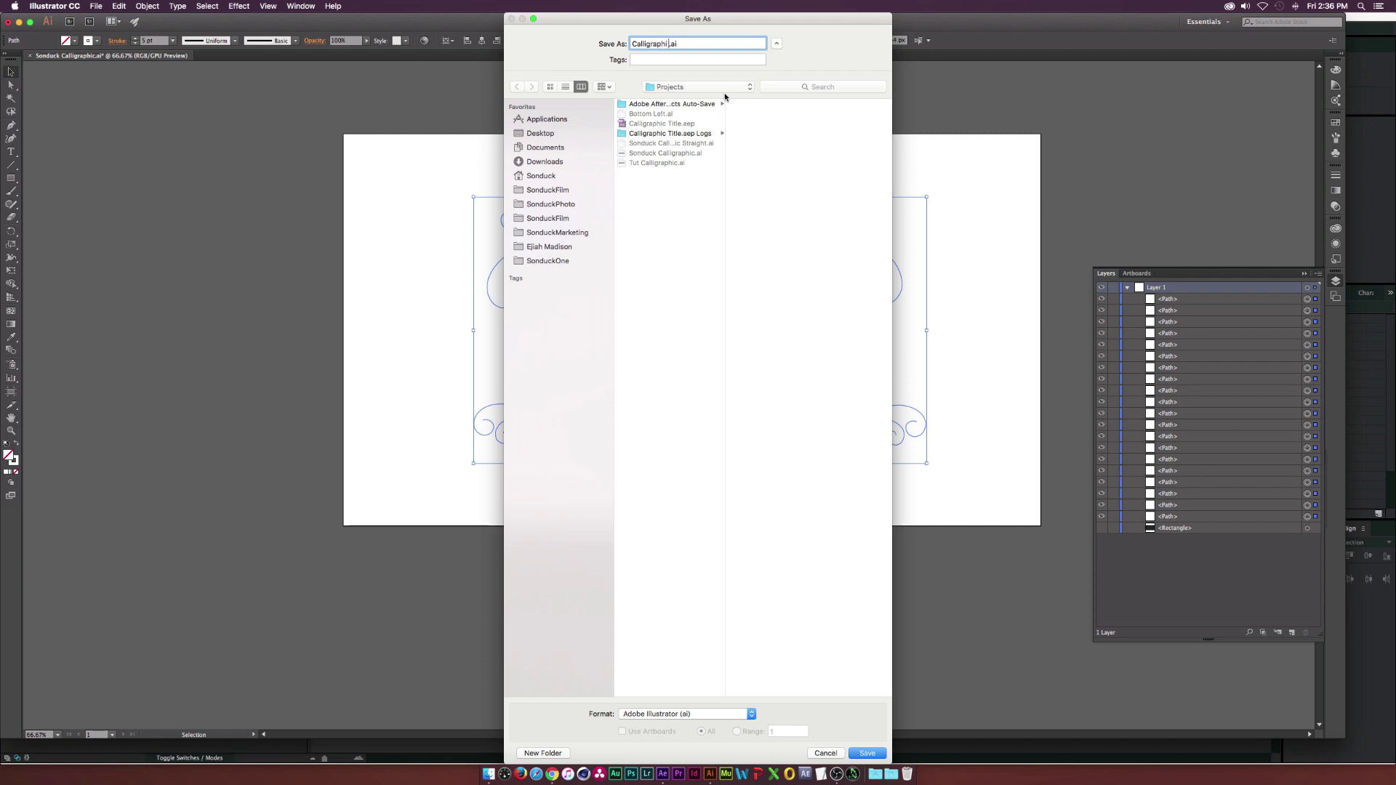
text(c Design)
key(Return)
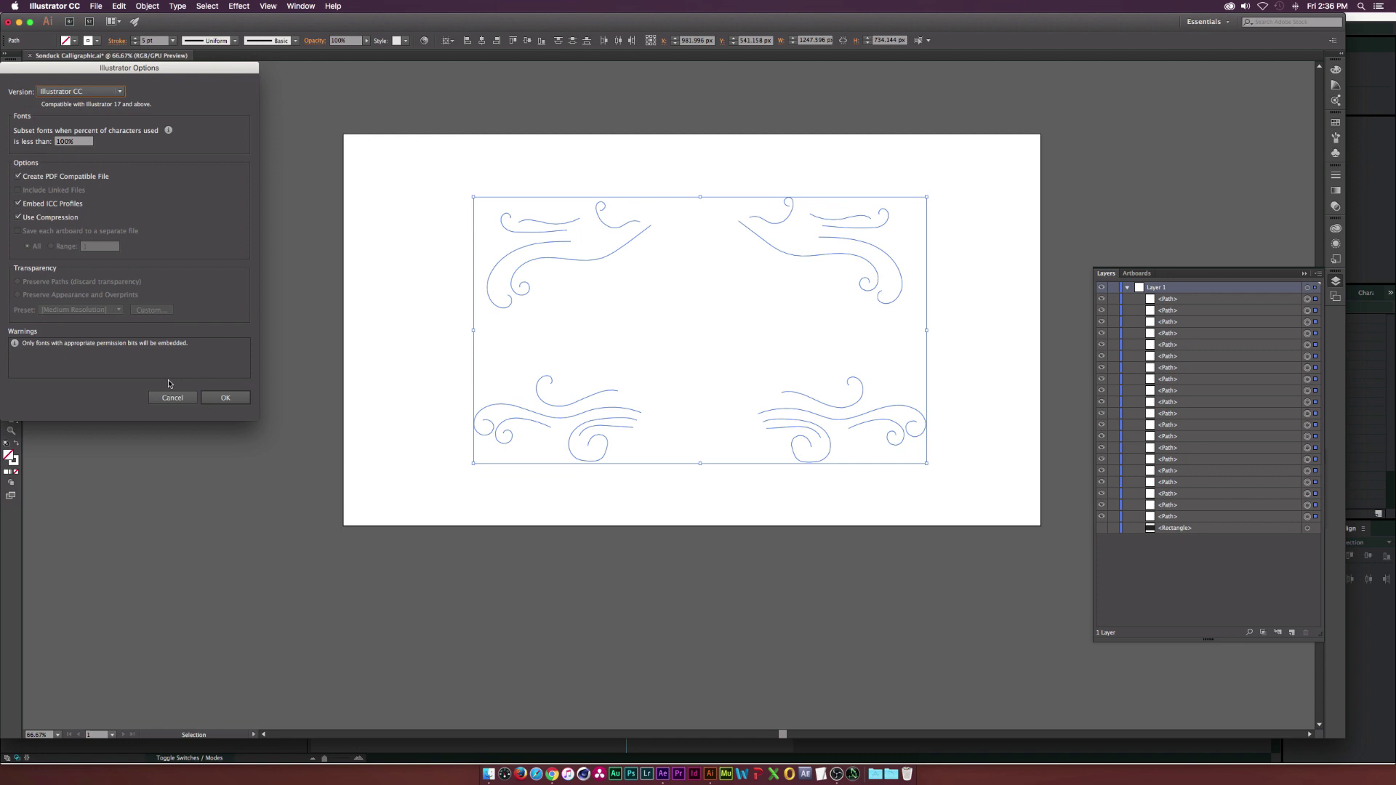
- Add Calligraphic Design.ai to the TUT comp and convert it to shapes, deleting the original layer
click(225, 397)
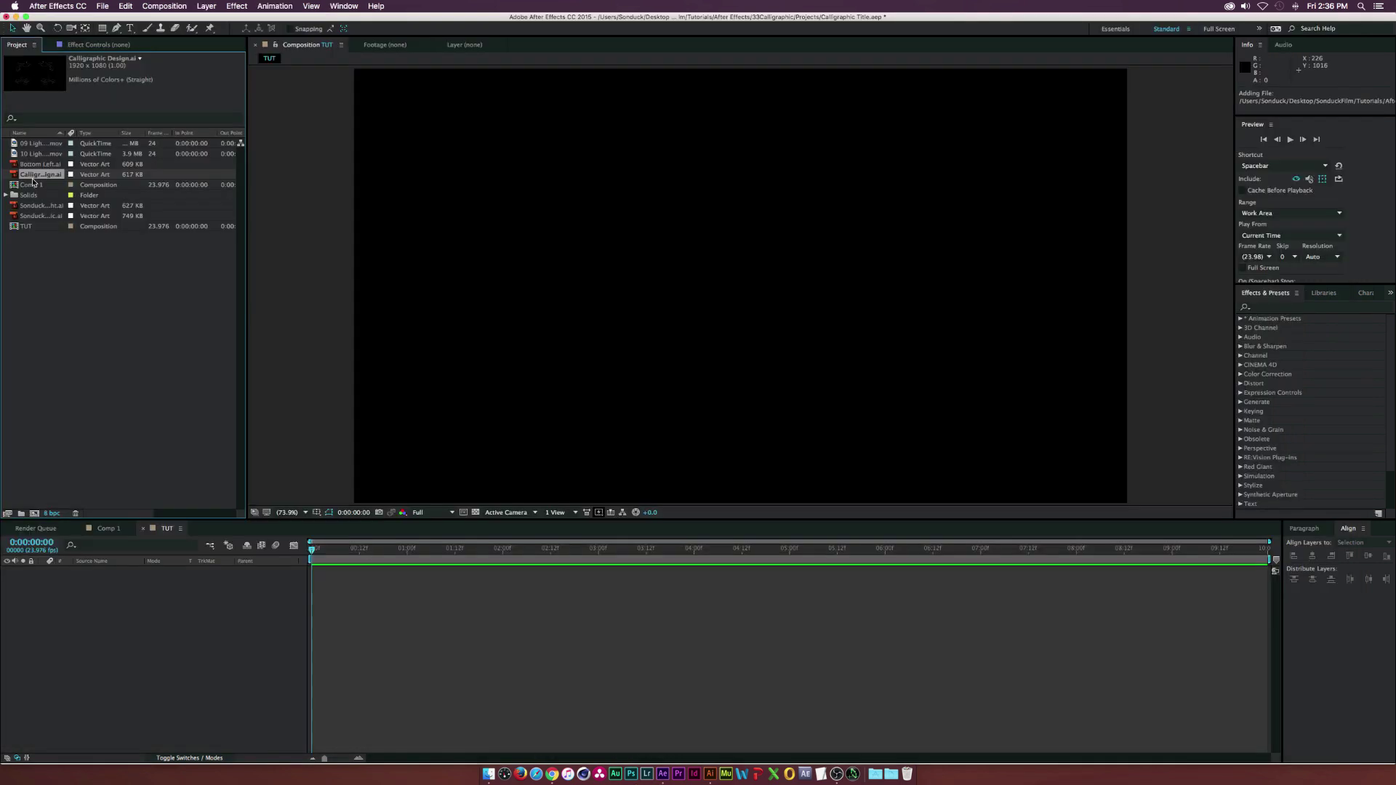
drag(24, 176, 108, 605)
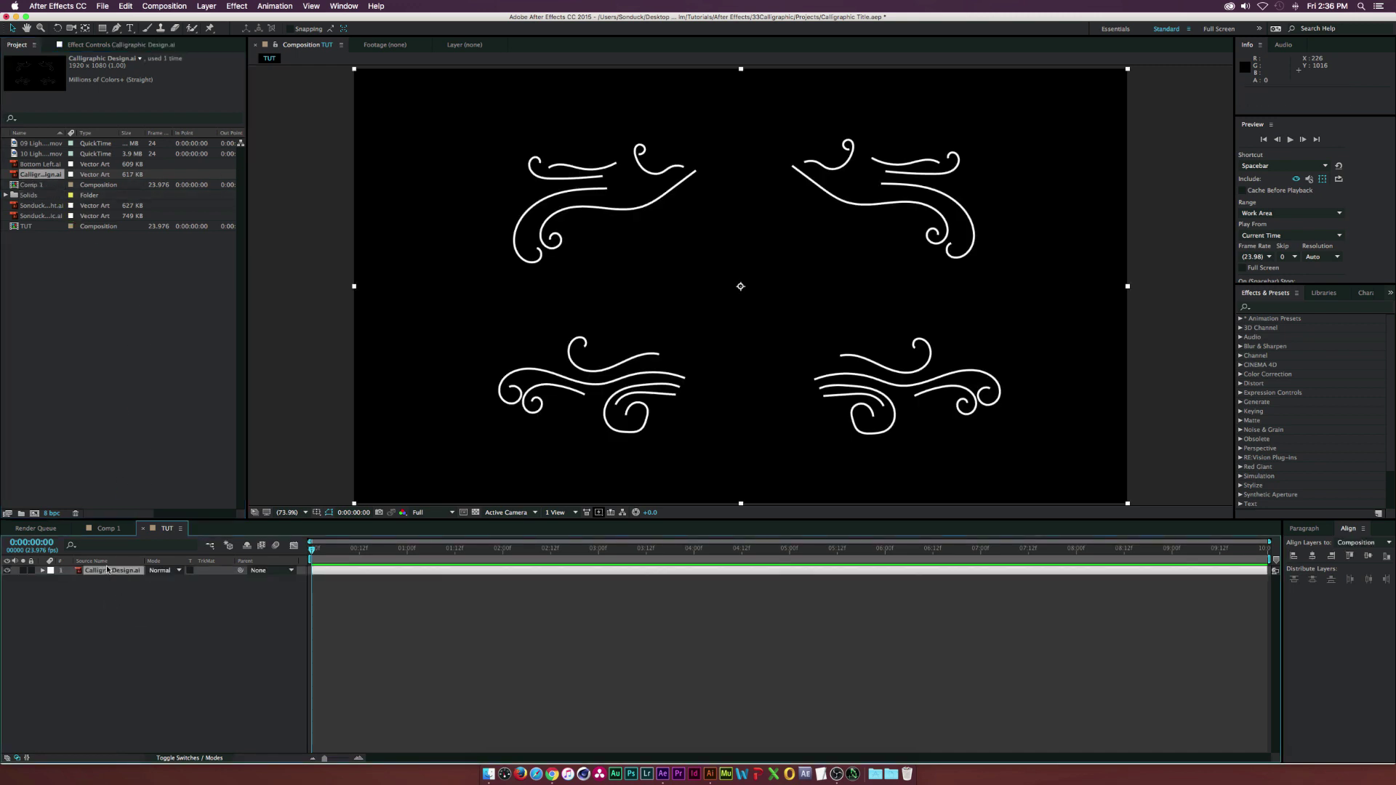
right_click(107, 573)
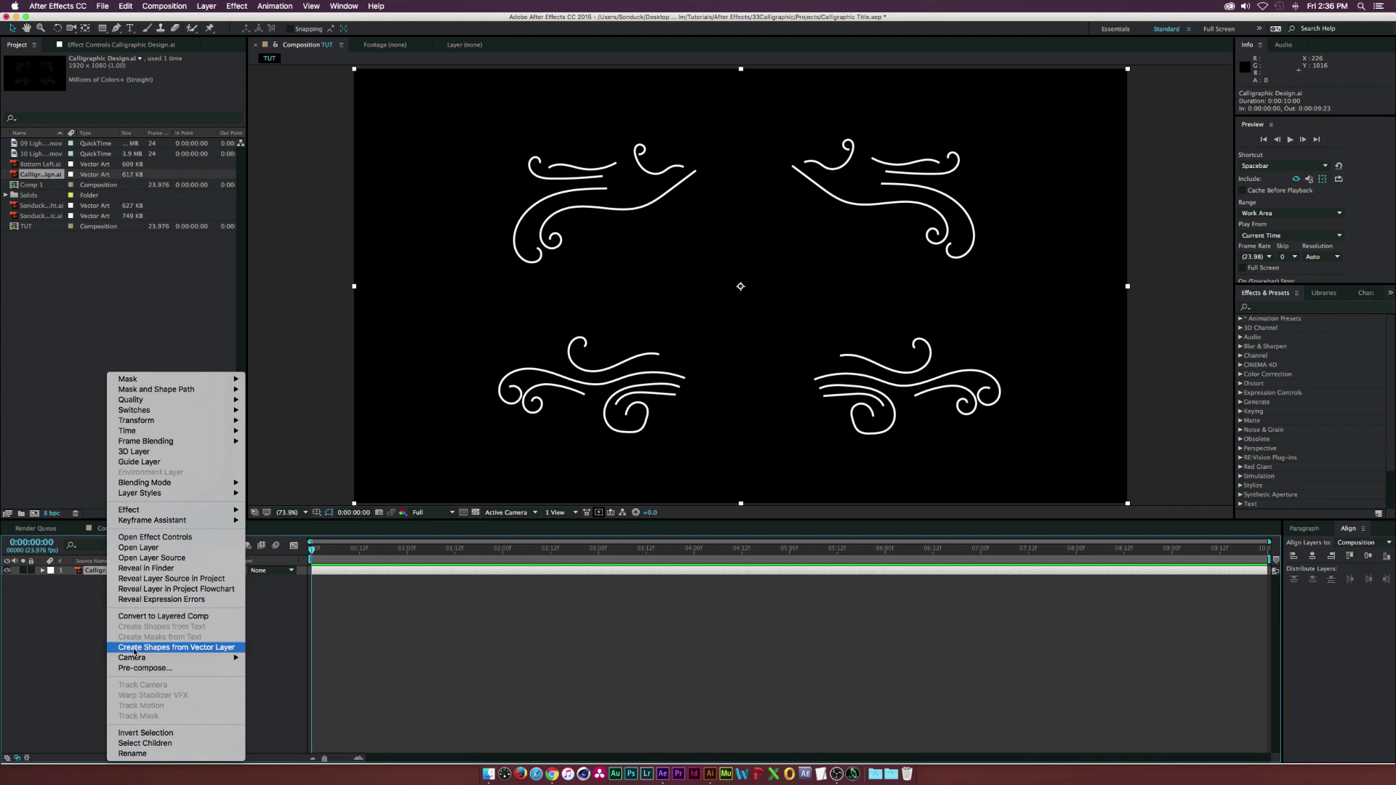
click(202, 650)
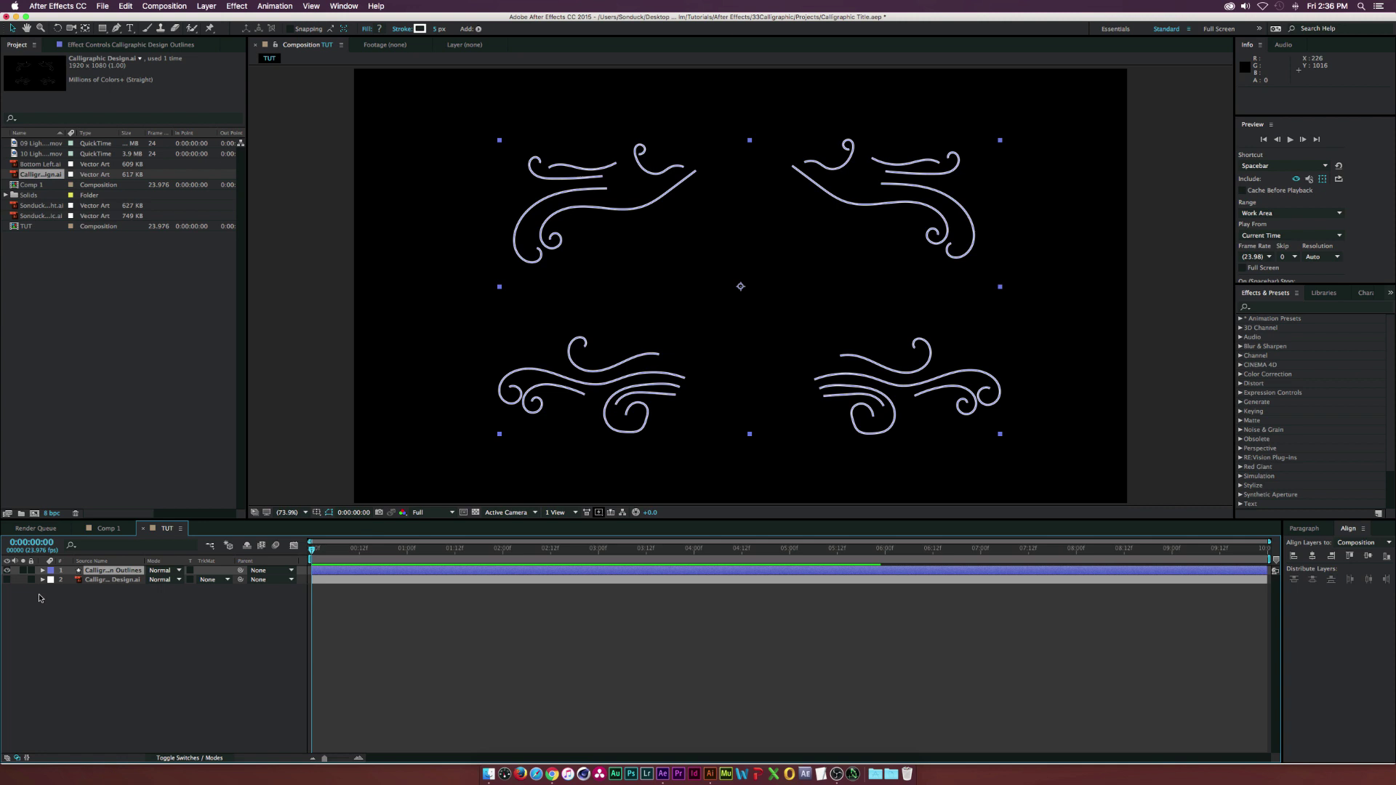
click(109, 579)
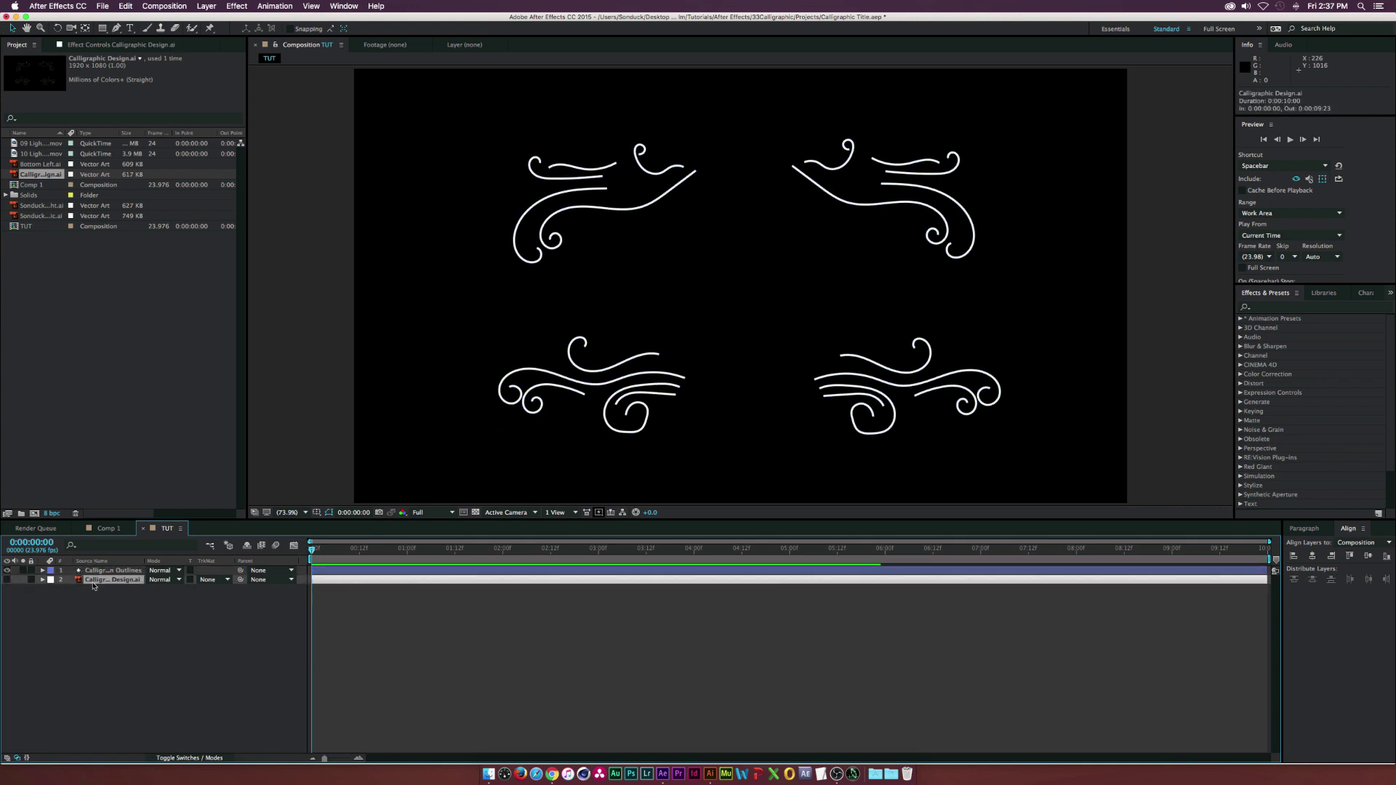
key(Delete)
- Expand the Outlines layer's contents to inspect the numbered flourish groups, then collapse them
click(43, 570)
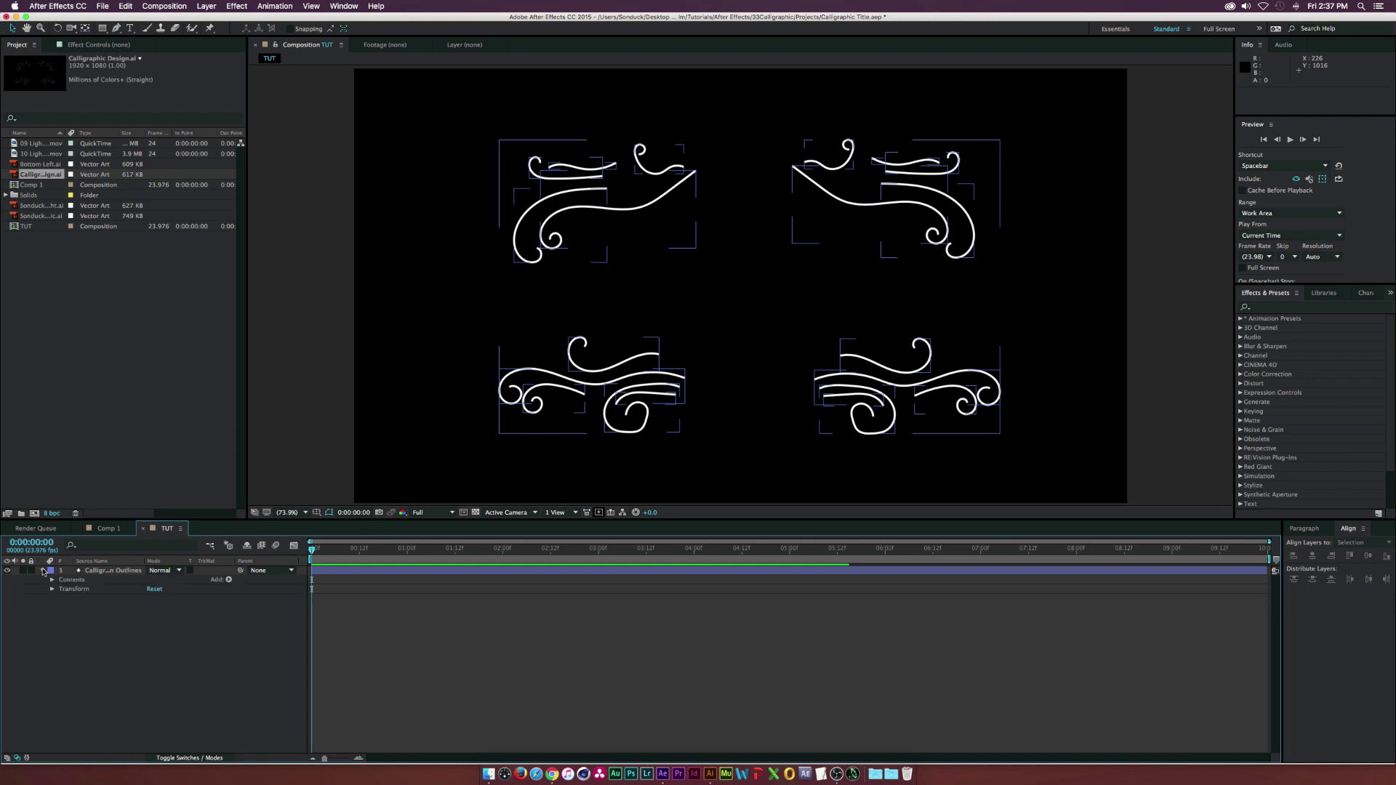
click(52, 580)
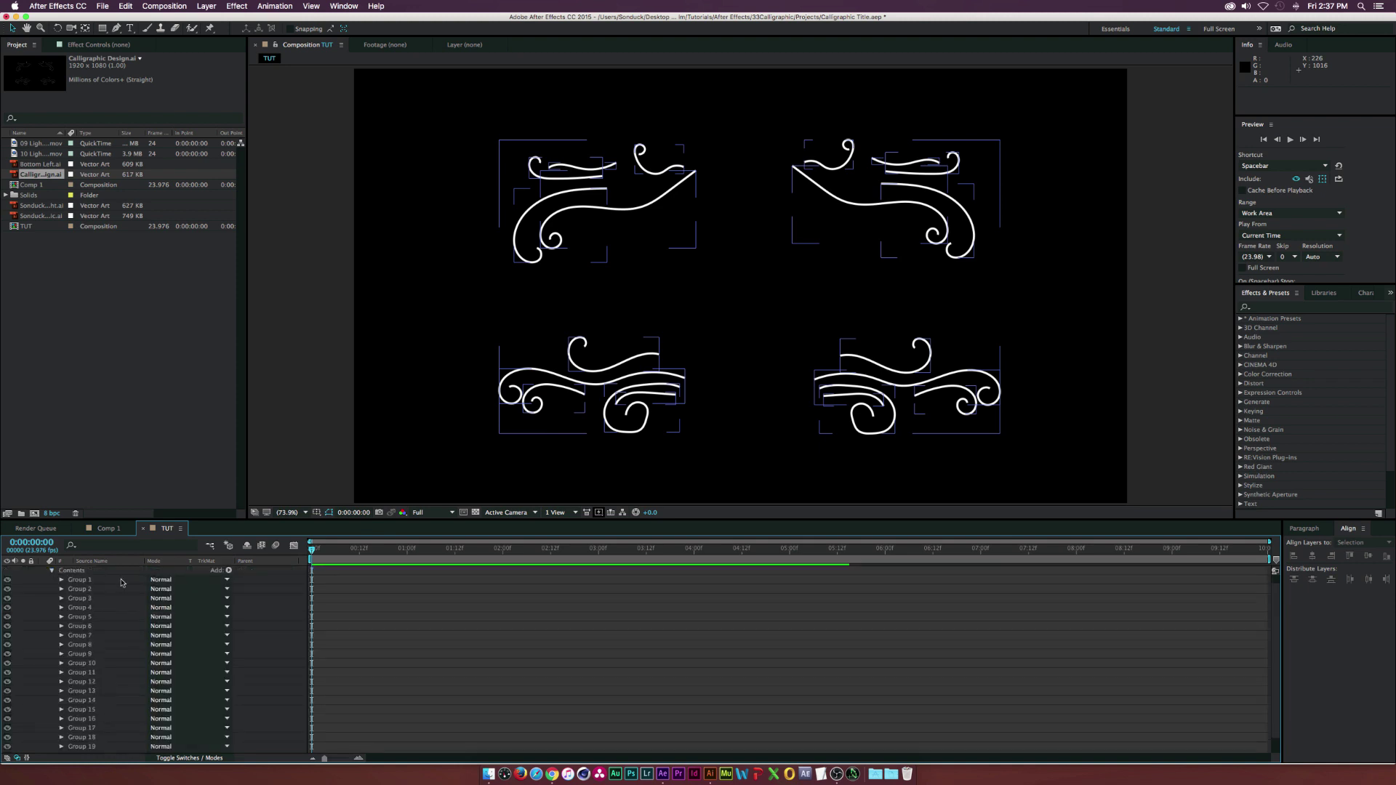
scroll(99, 642, down, 1)
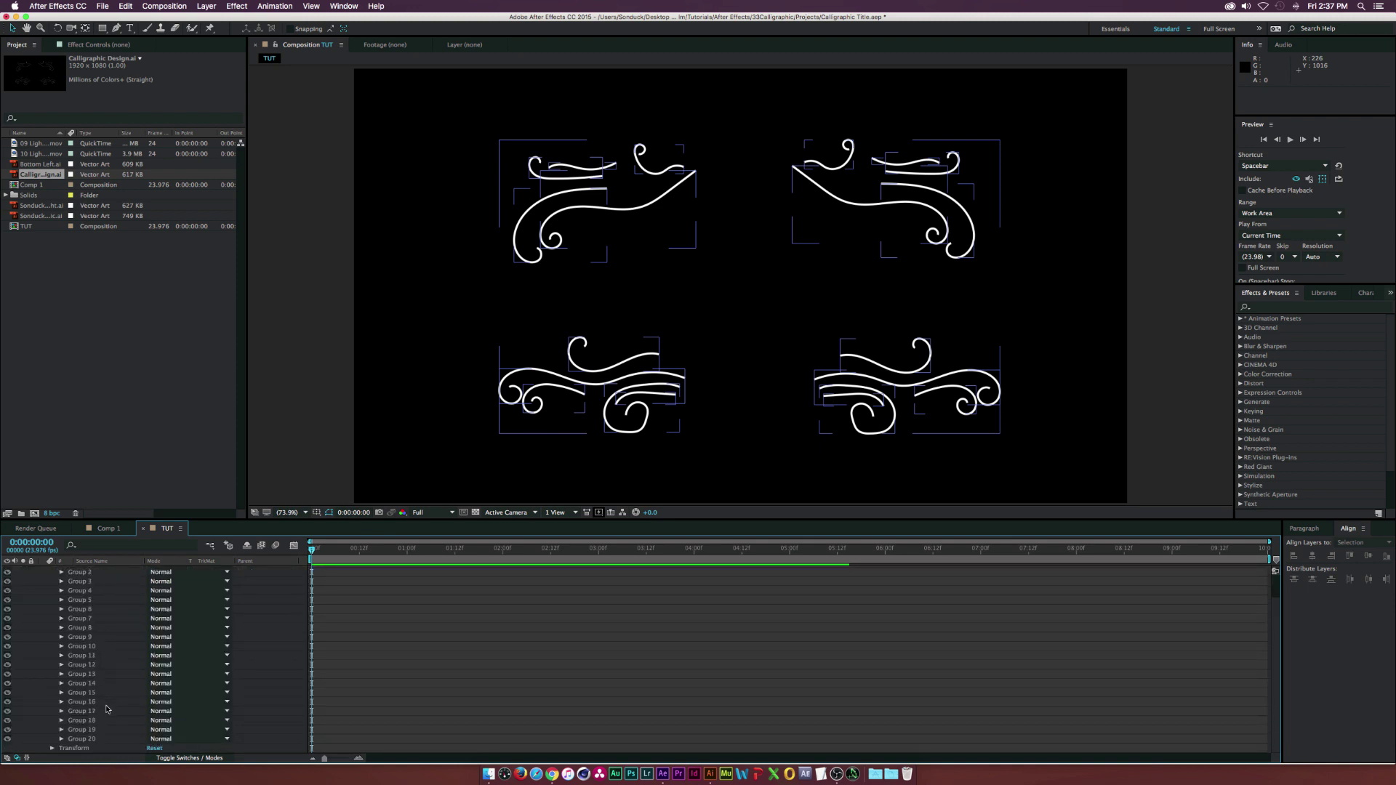
scroll(102, 658, up, 2)
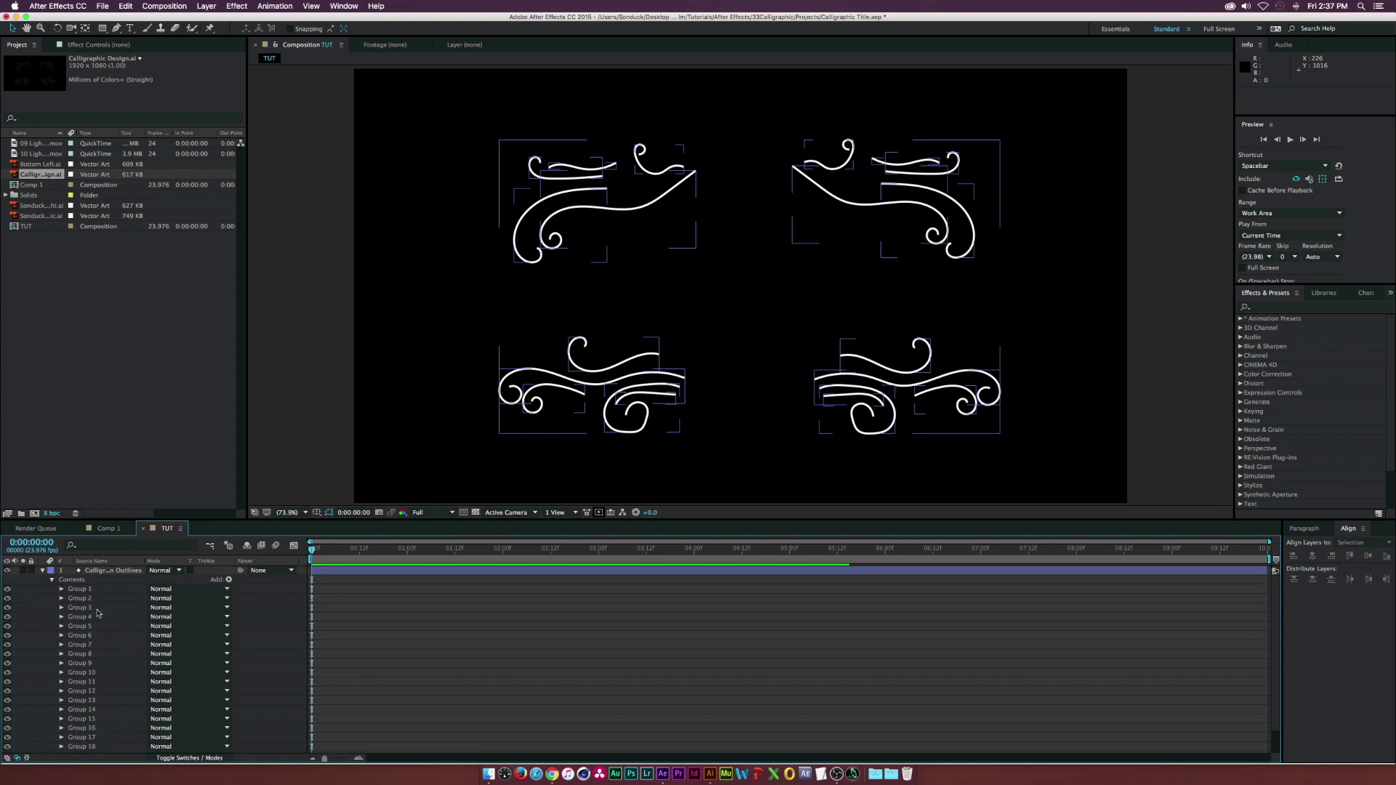
click(51, 581)
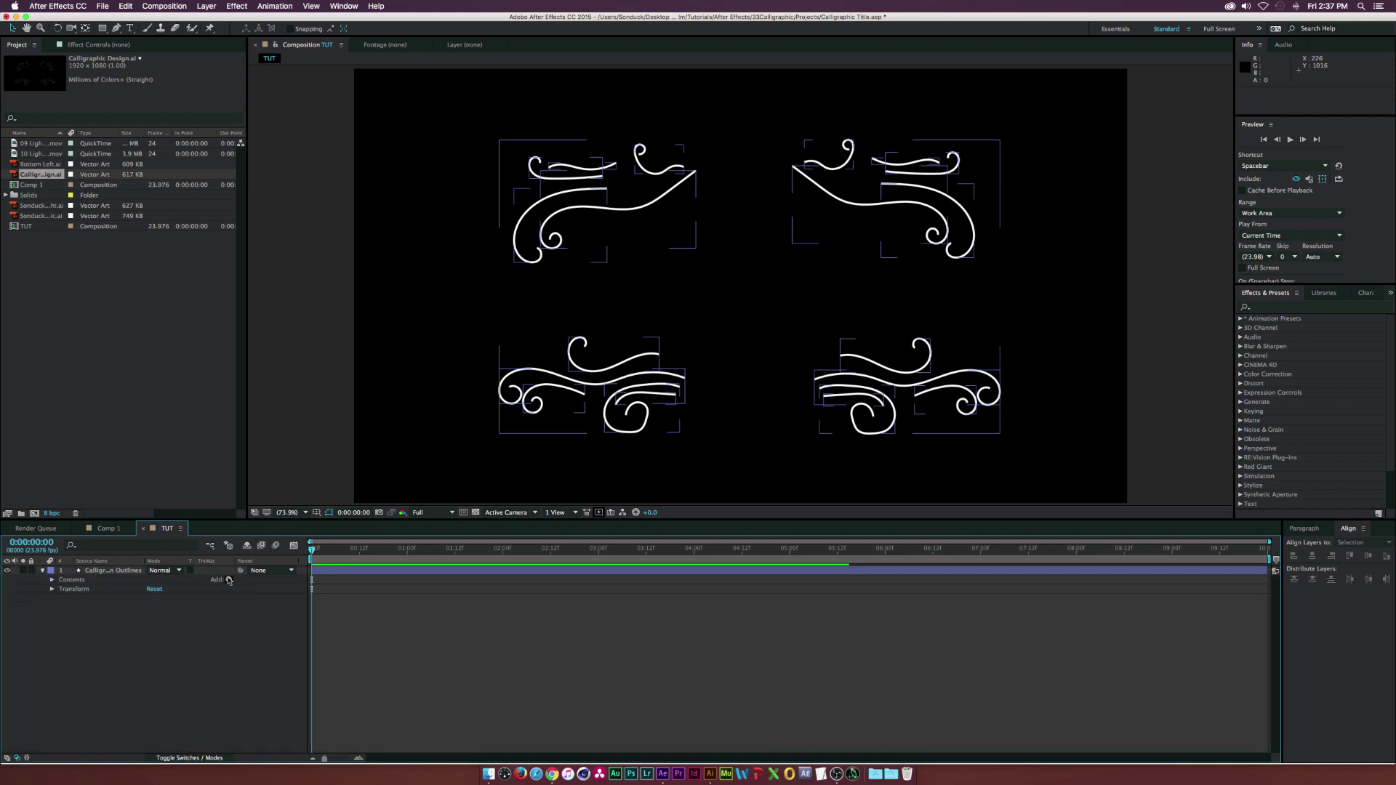
- Add Trim Paths to the flourish layer and keyframe Start at 100% at 0:00
click(229, 579)
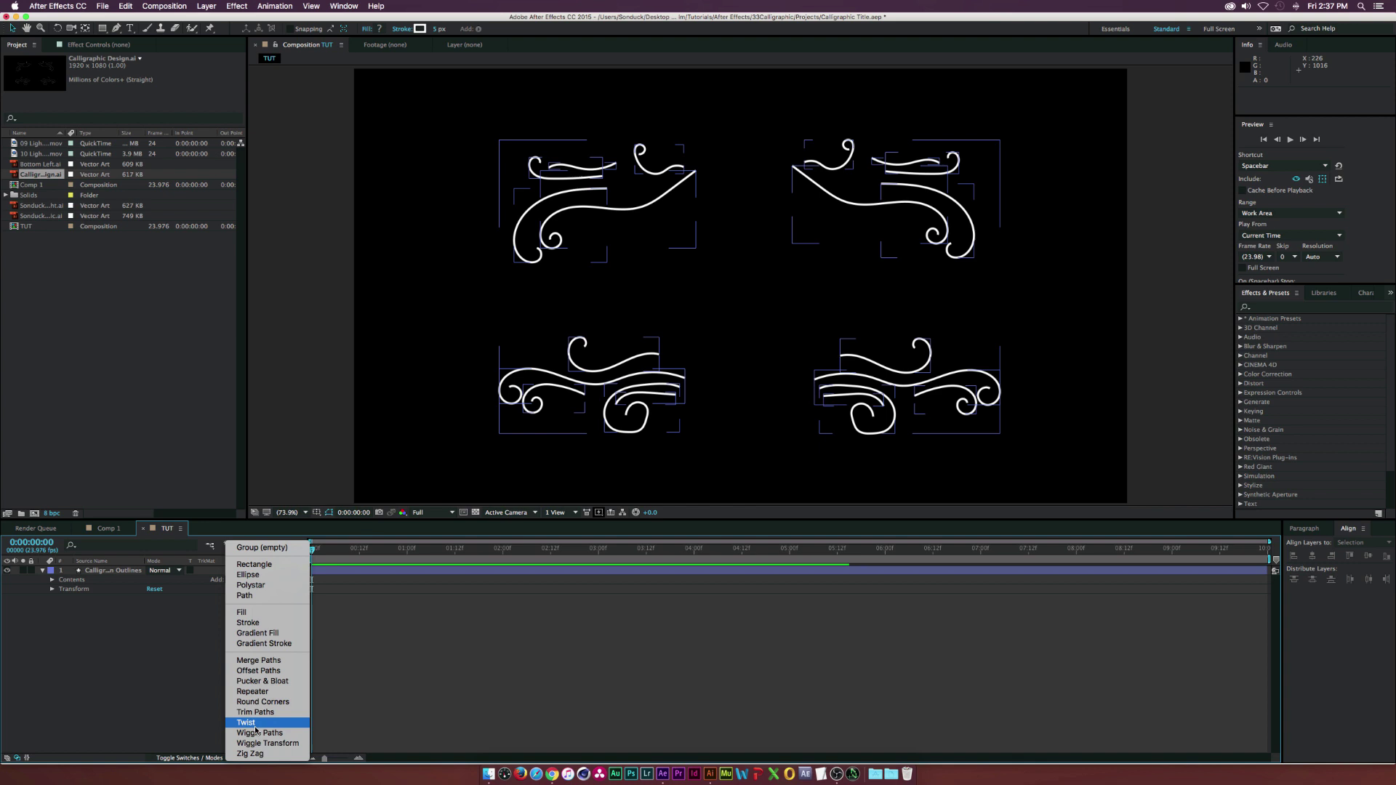
click(125, 628)
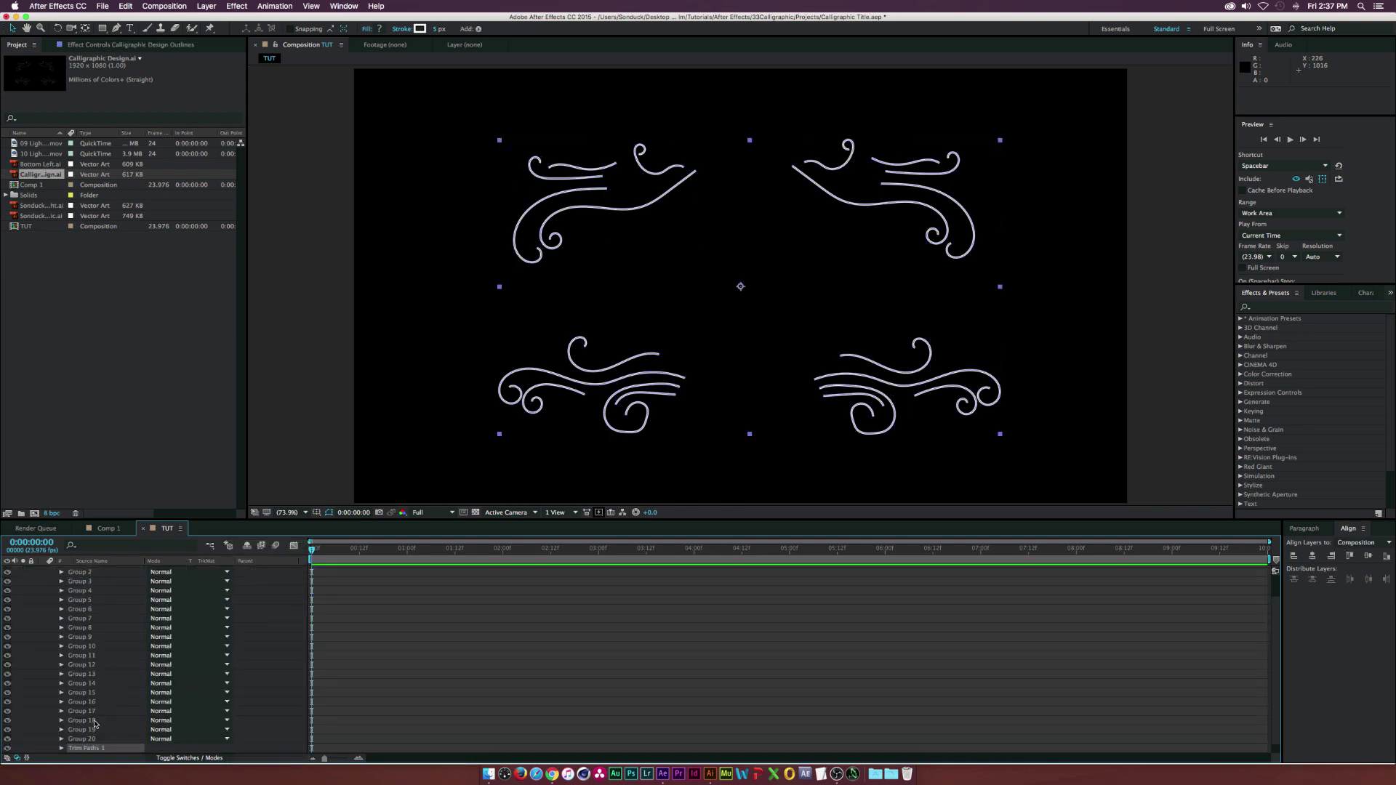
click(62, 739)
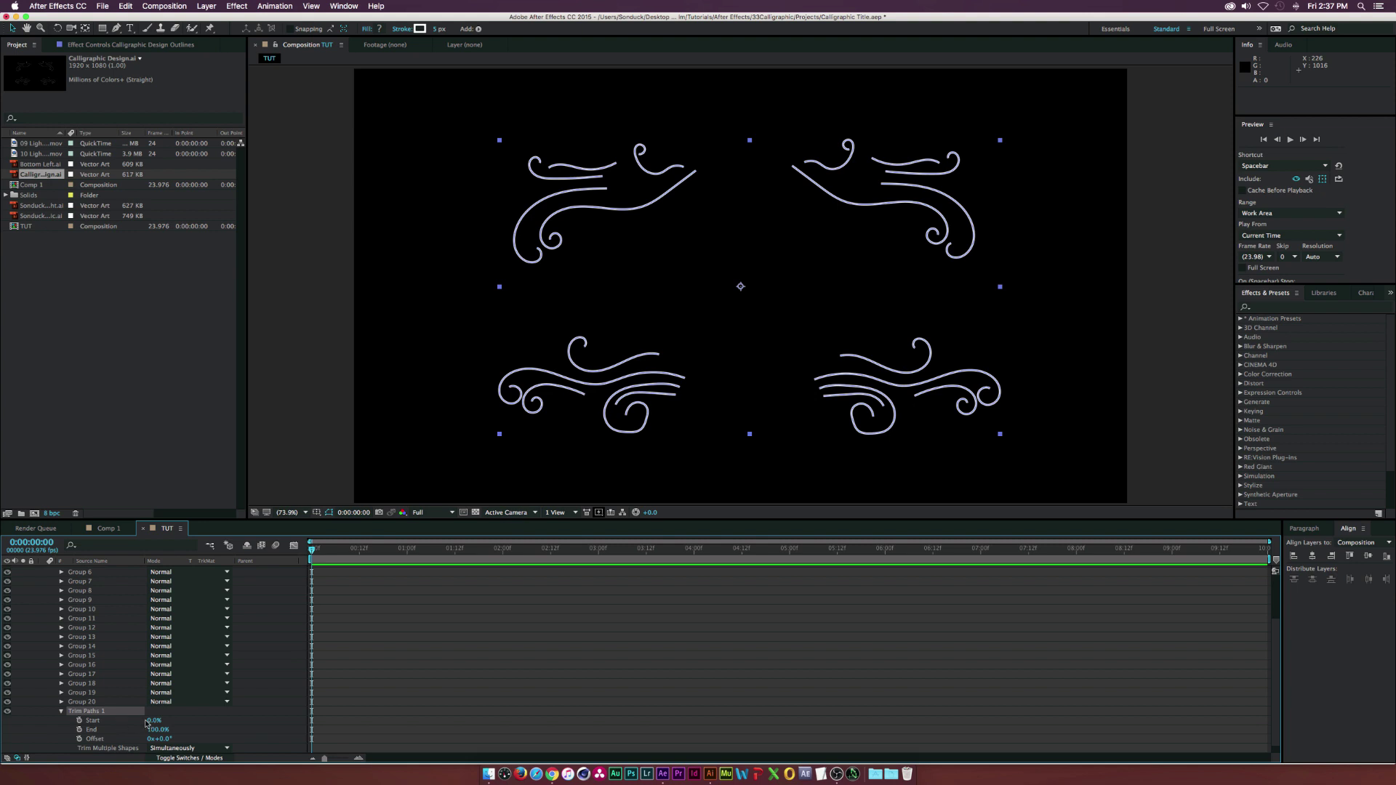
mouse_move(154, 720)
mouse_down()
mouse_move(215, 720)
mouse_move(365, 582)
mouse_up()
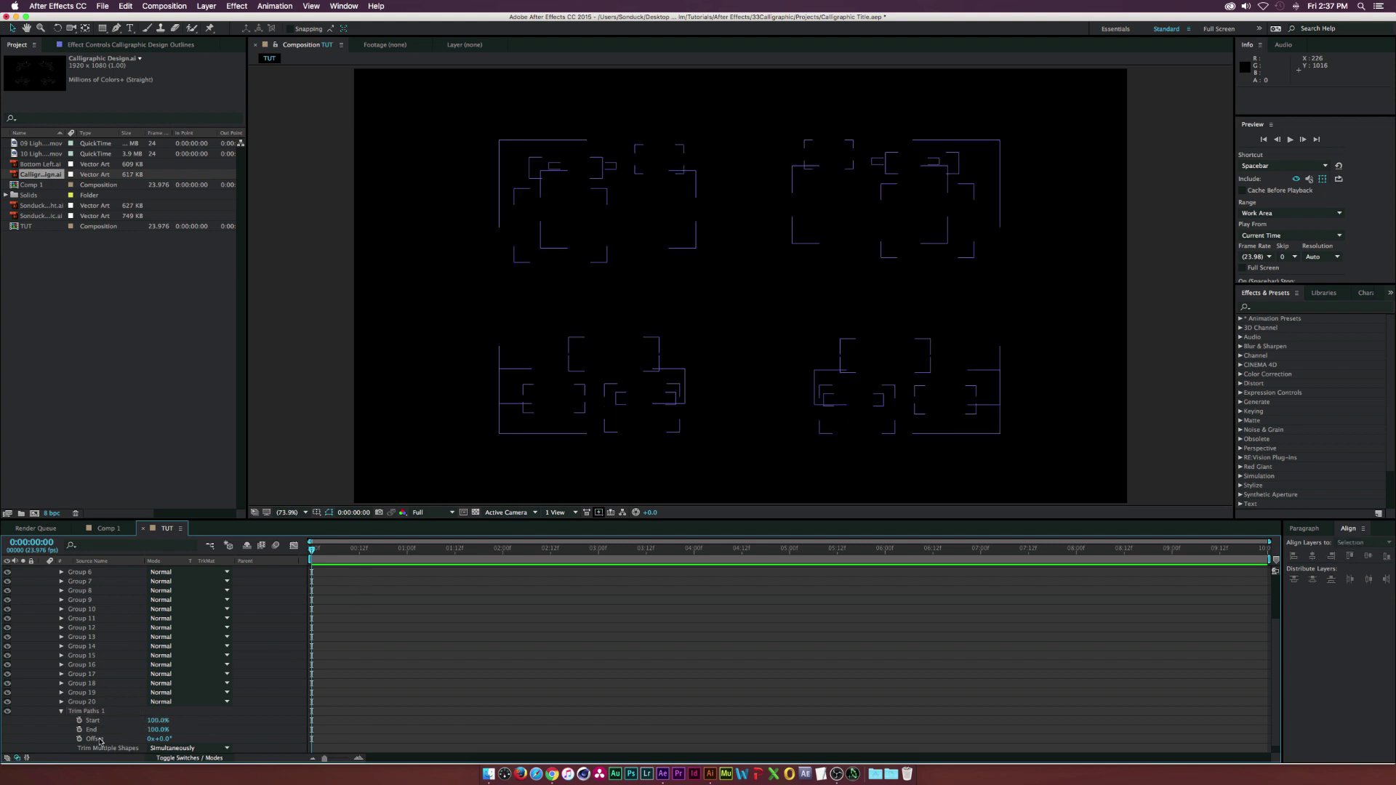
click(79, 721)
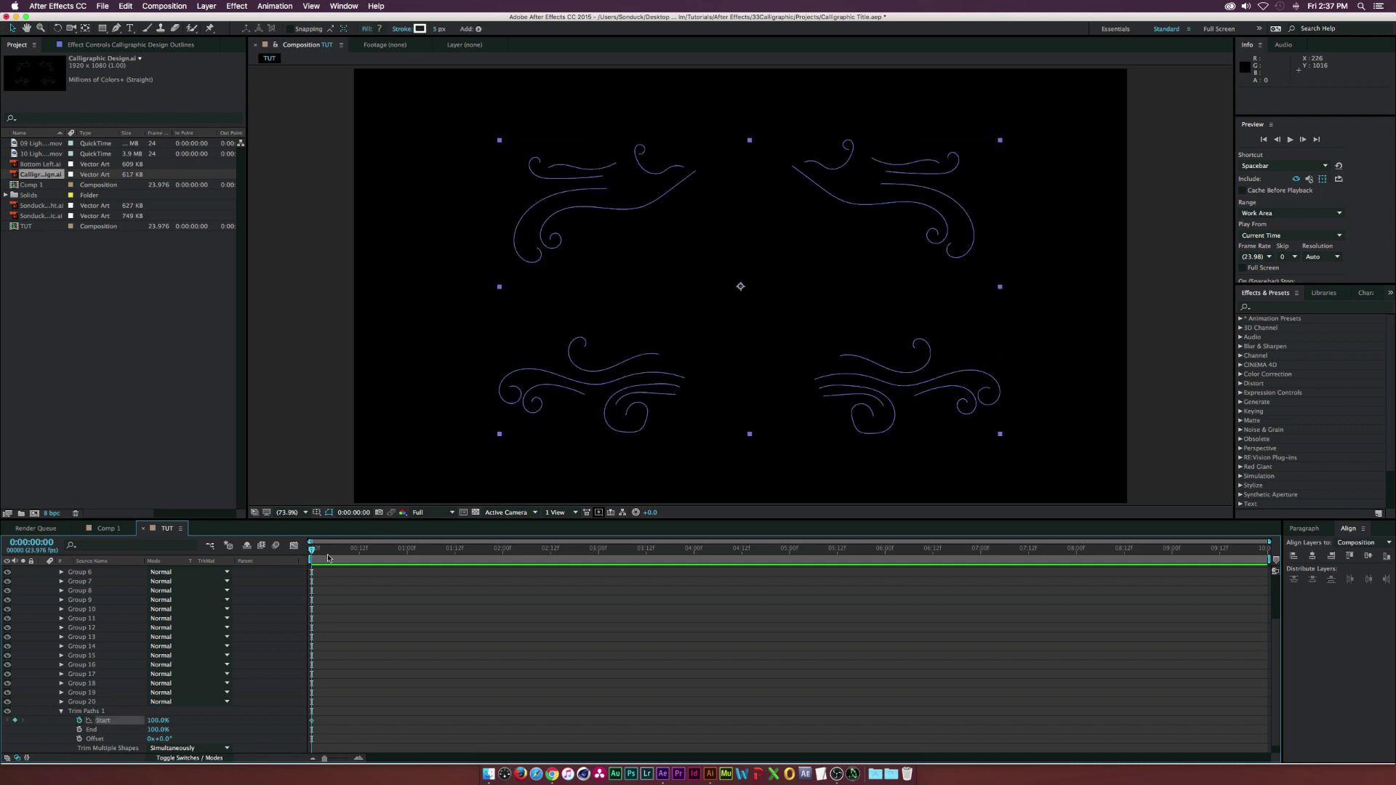
- At 2:00 set trim Start to 0%, then select both Start keyframes
click(507, 554)
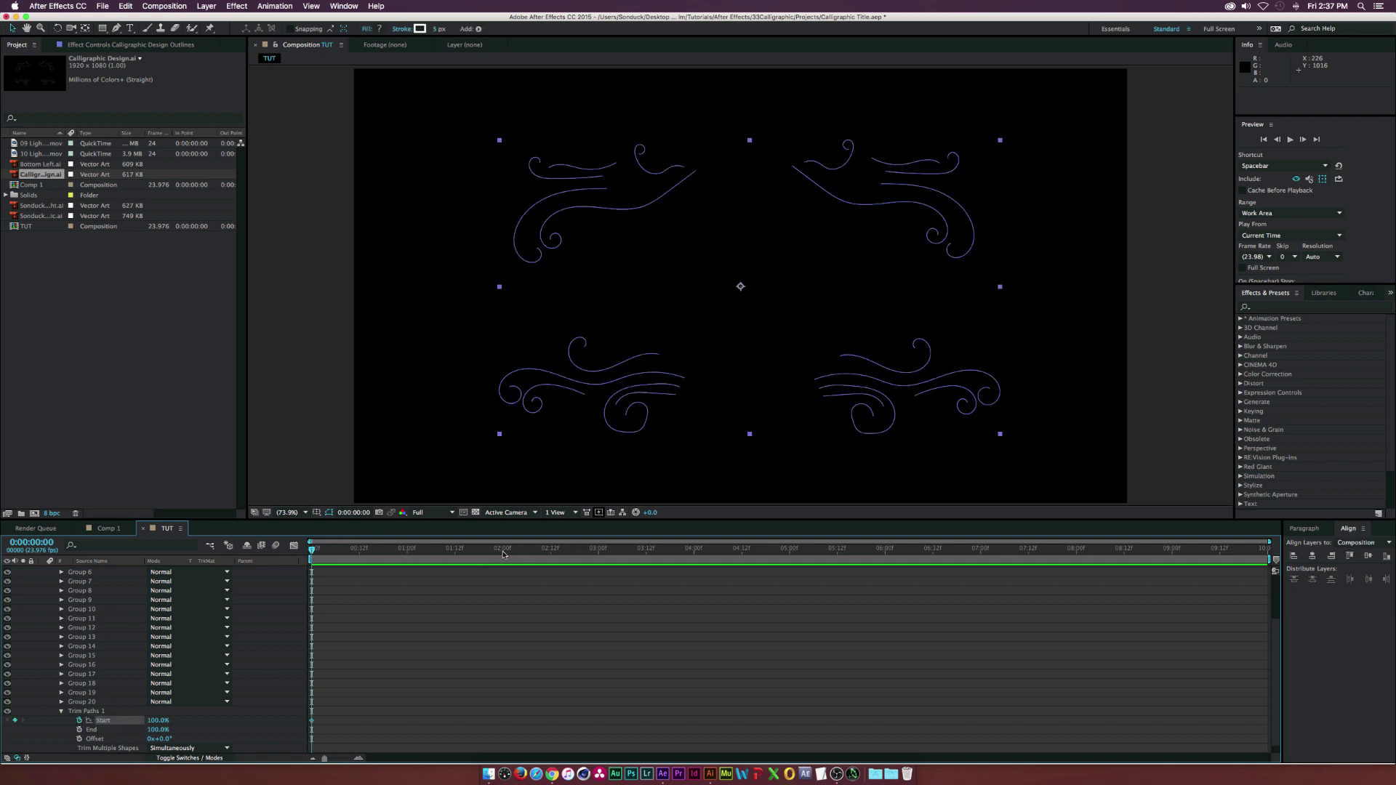
click(158, 720)
text(0)
key(Return)
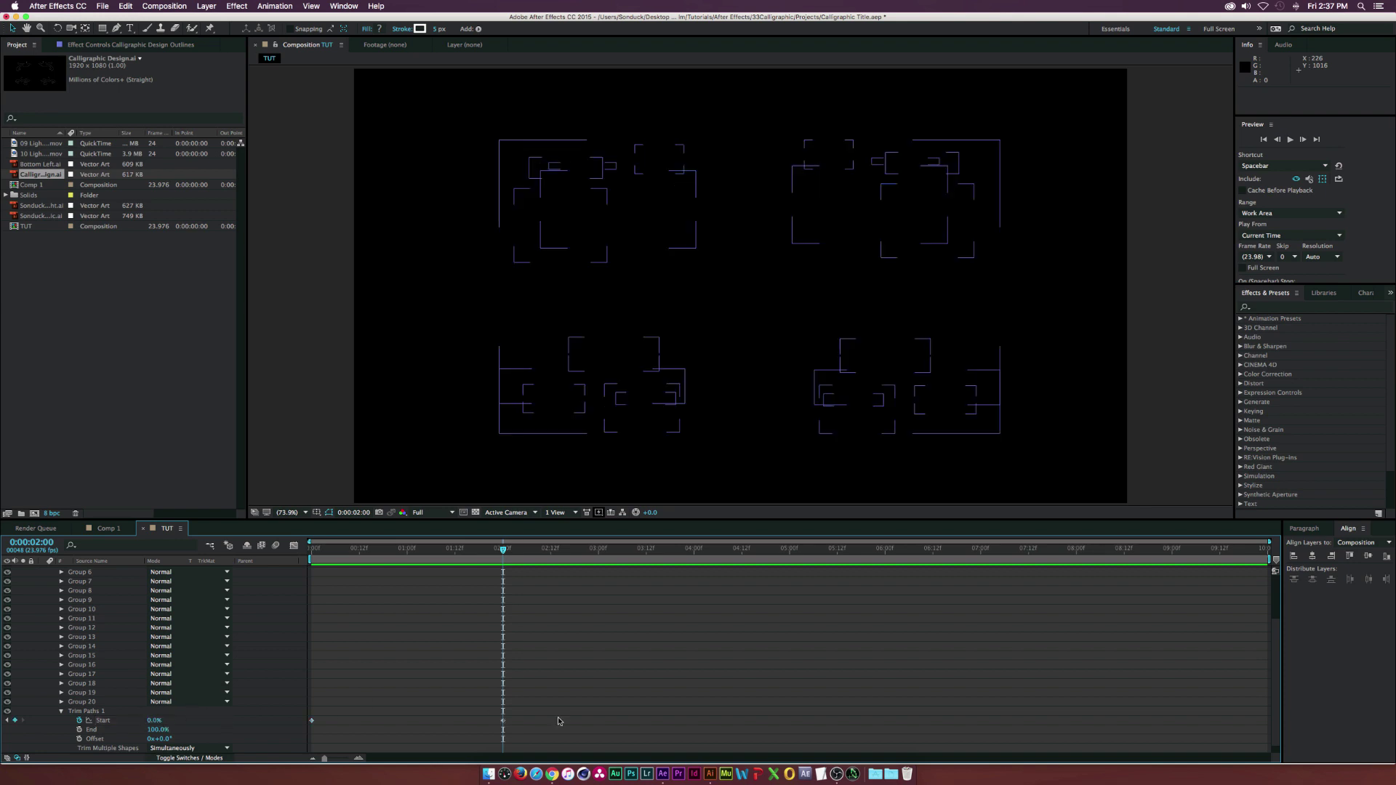
drag(563, 705, 301, 744)
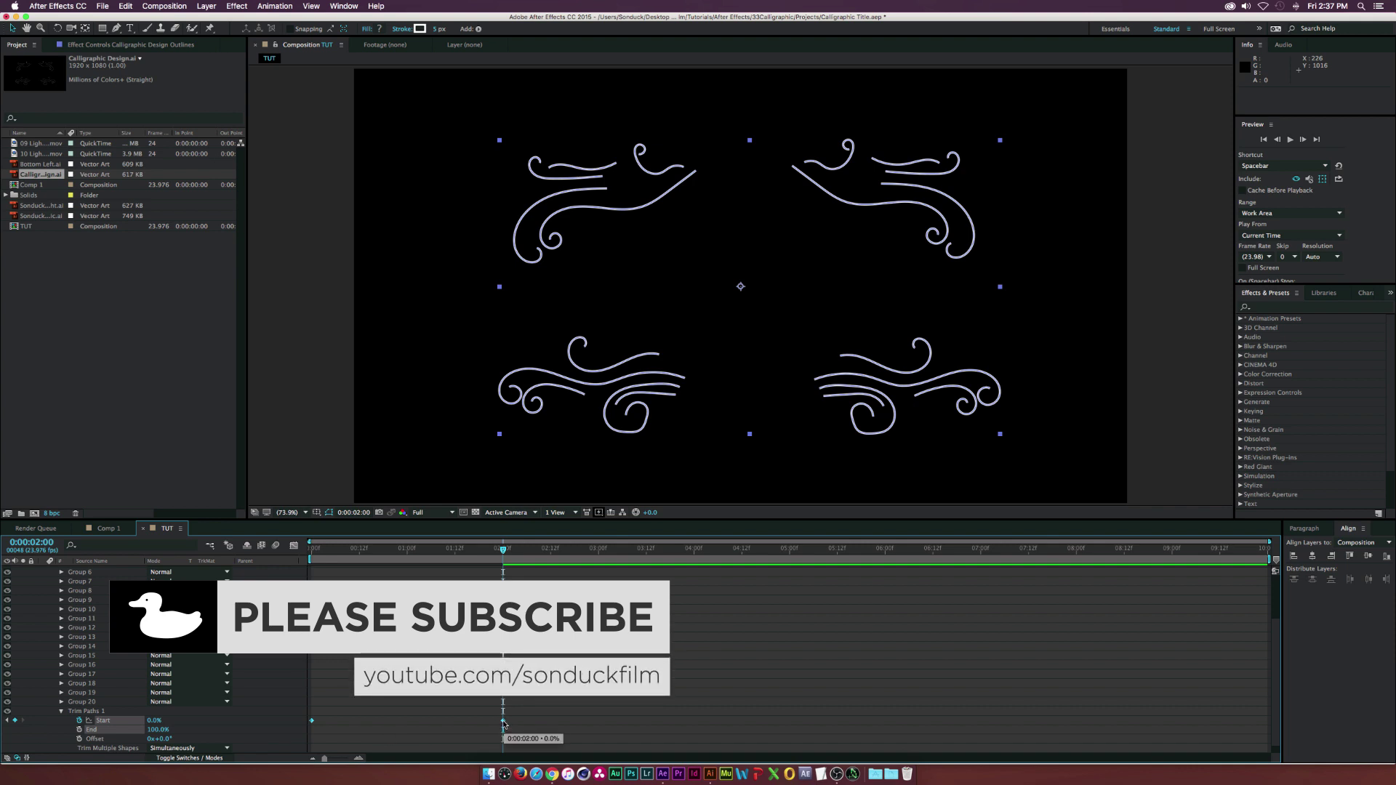
- Apply Easy Ease (F9) to the trim Start keyframes and scrub to check the draw-on
key(F9)
click(371, 550)
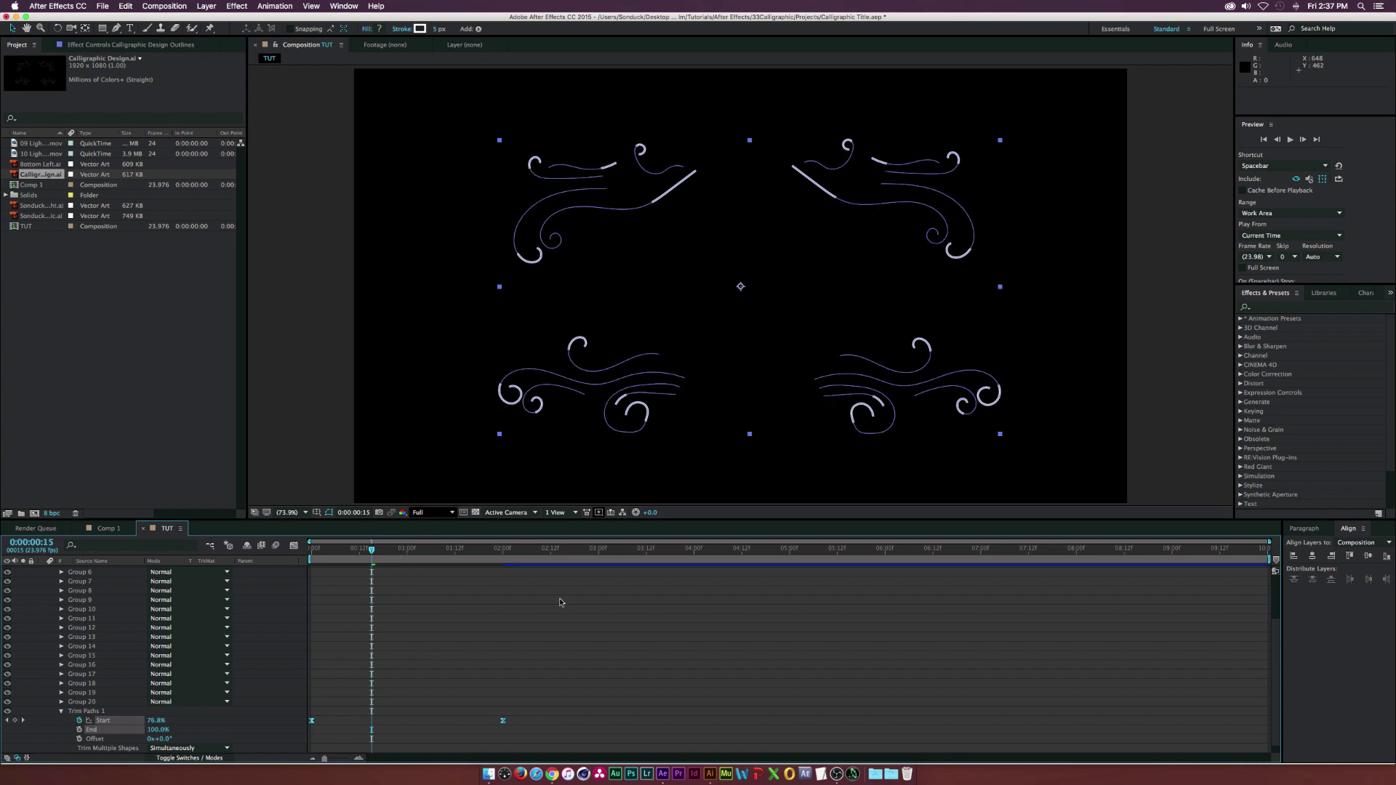
drag(425, 549, 445, 547)
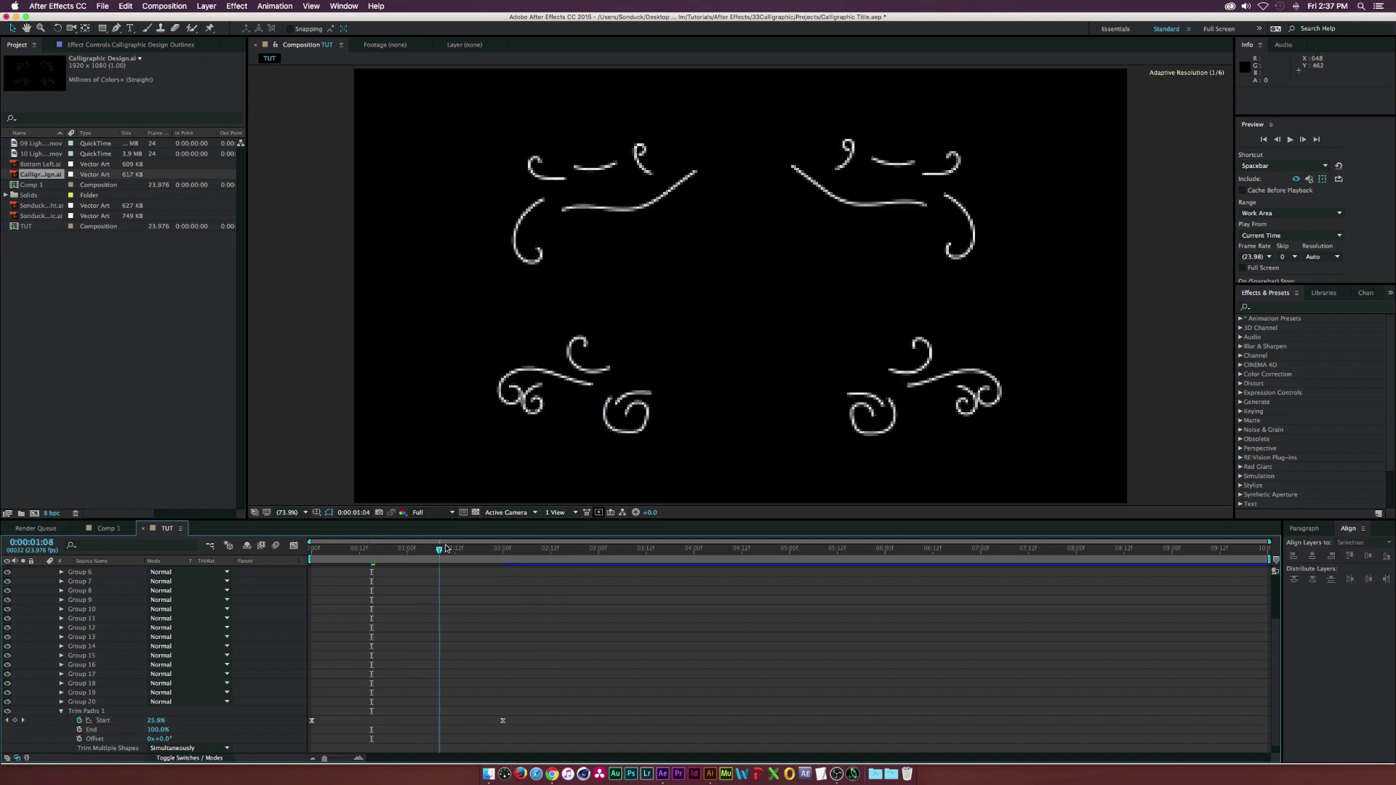
click(475, 550)
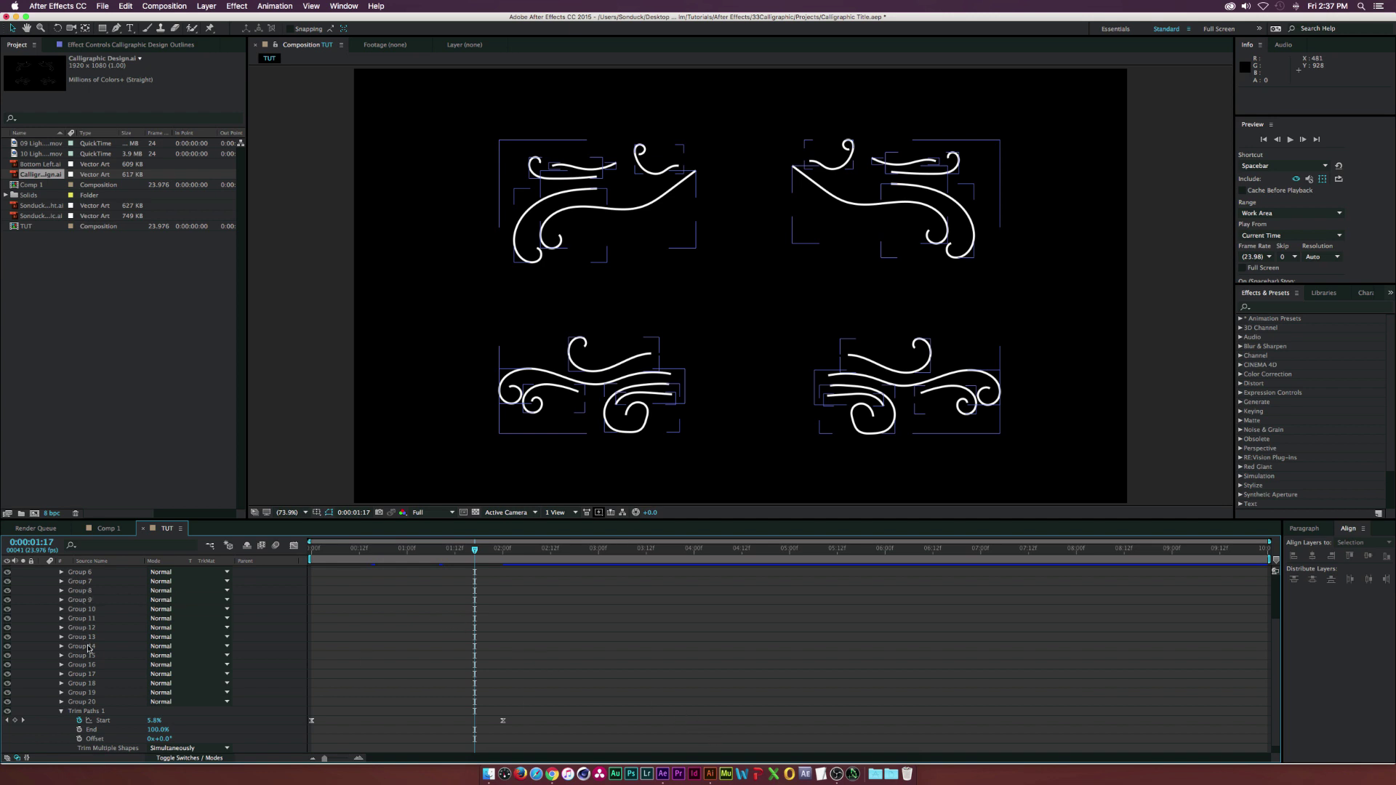
- Check the ornament paths in the Illustrator file, then return to After Effects
click(710, 774)
drag(414, 491, 1002, 170)
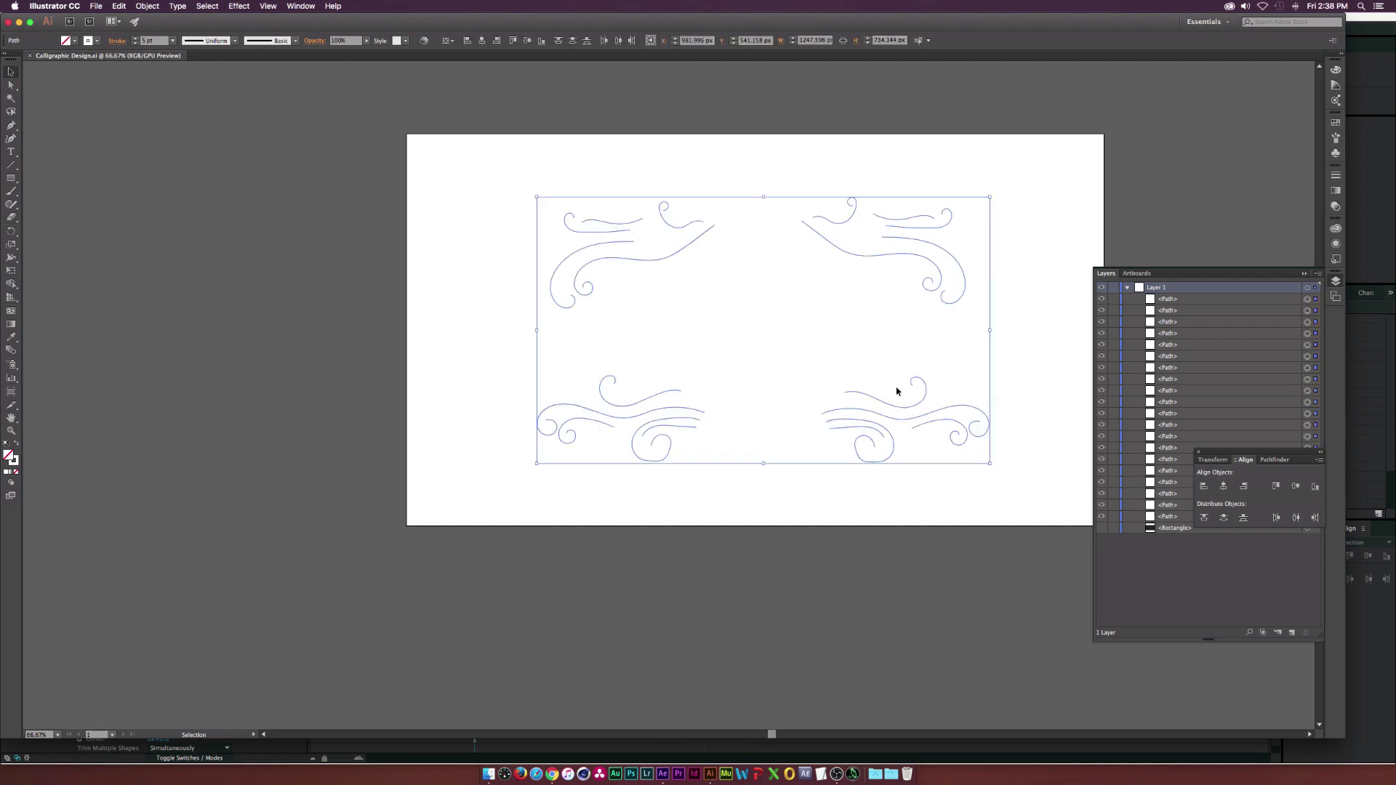
click(402, 747)
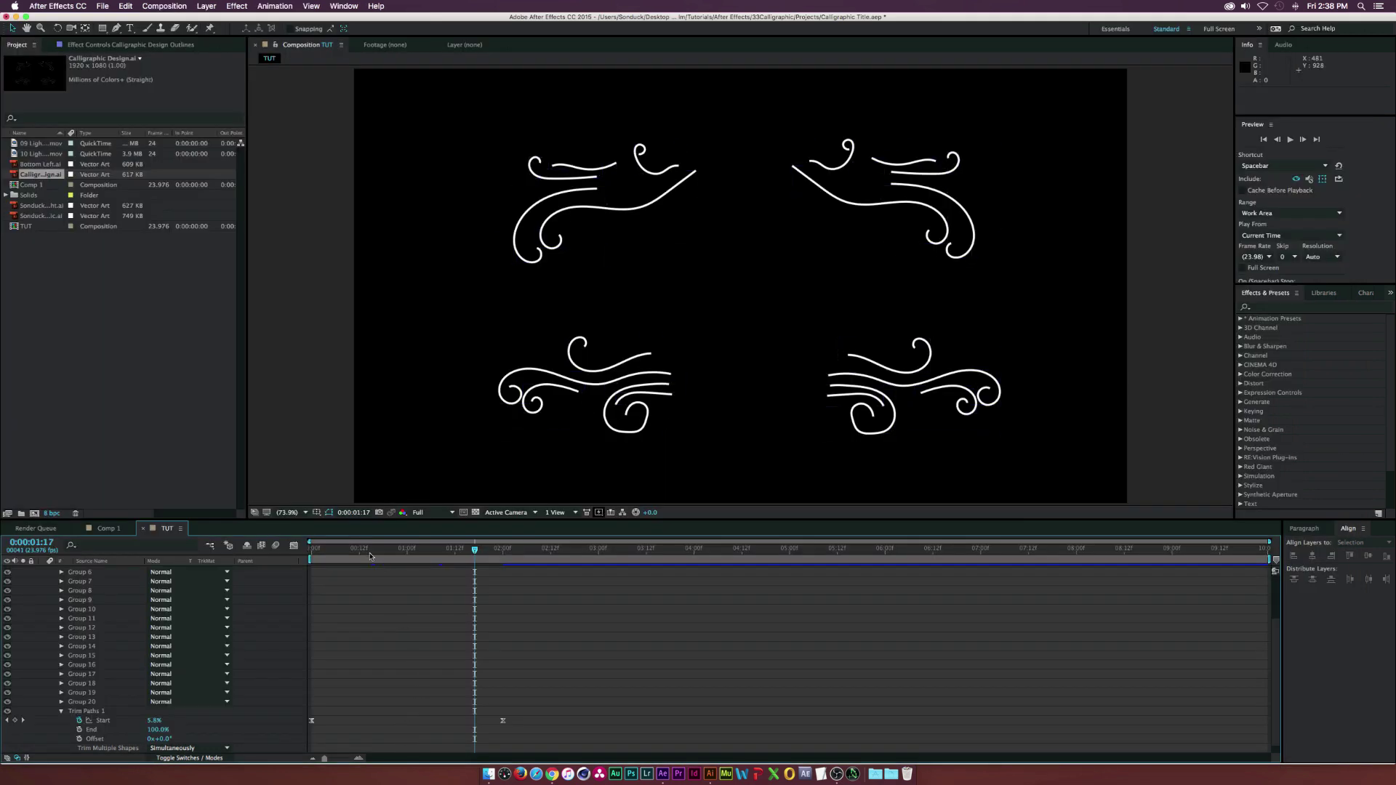
- Scrub the flourish animation, then collapse the Outlines layer's contents and deselect it
mouse_move(356, 551)
mouse_down()
mouse_move(339, 550)
mouse_move(446, 550)
mouse_move(479, 566)
mouse_up()
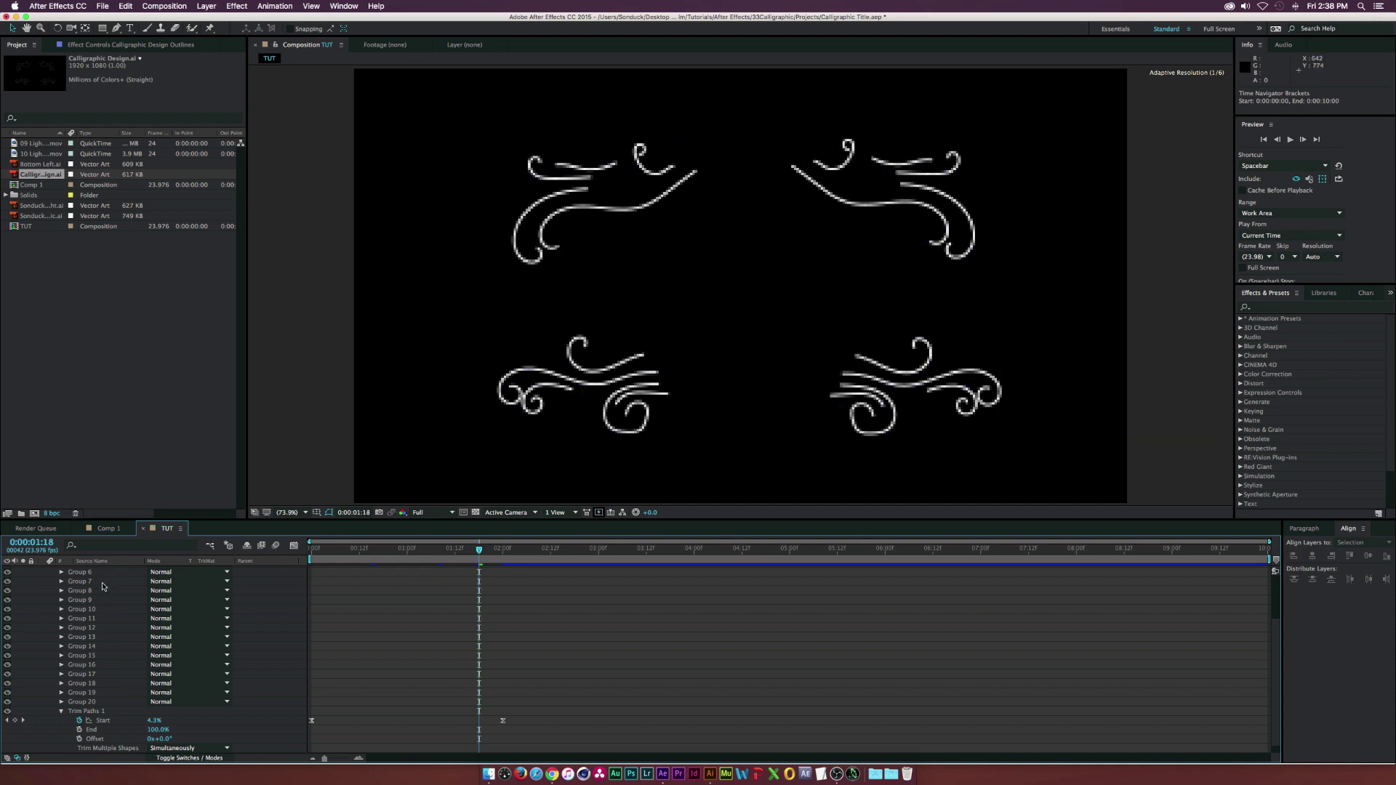
scroll(102, 586, up, 3)
click(43, 571)
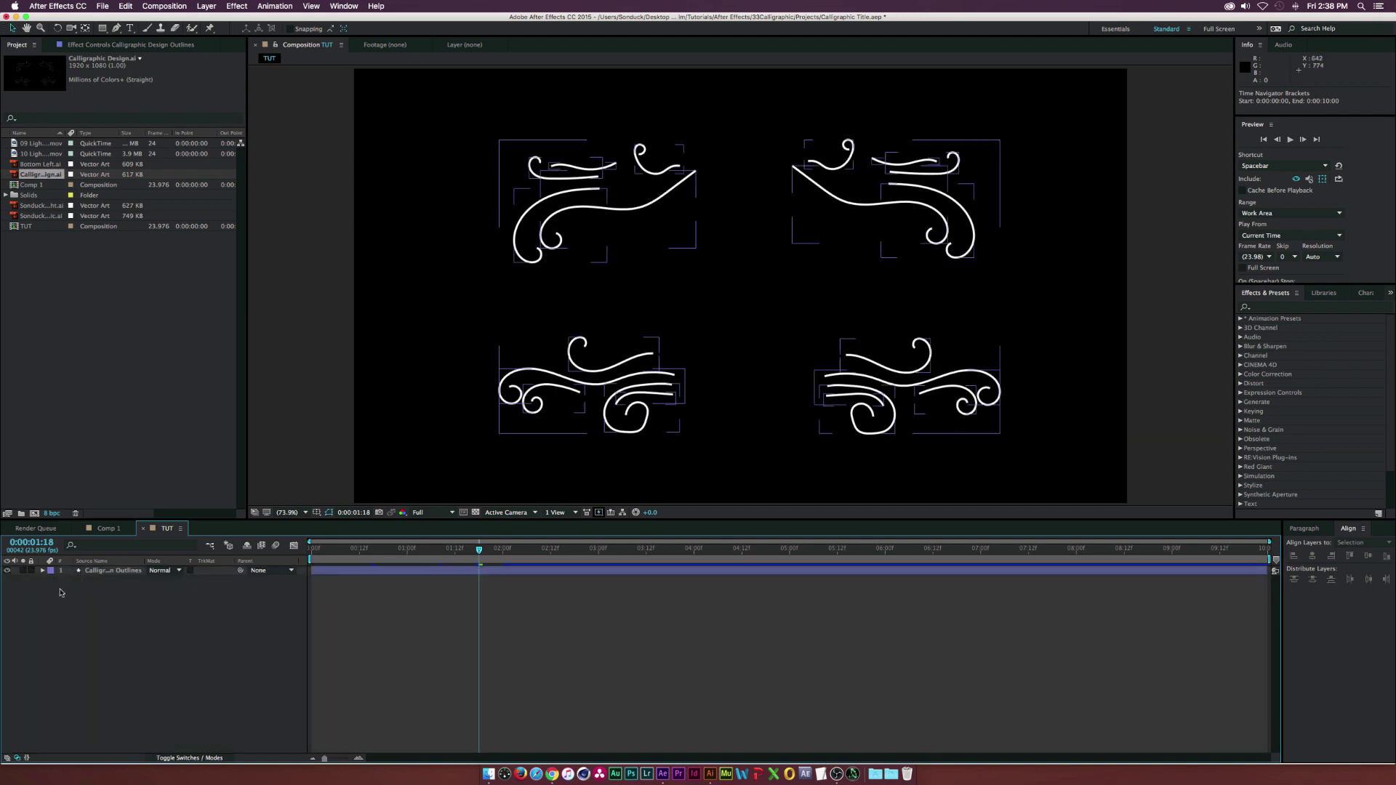
click(421, 274)
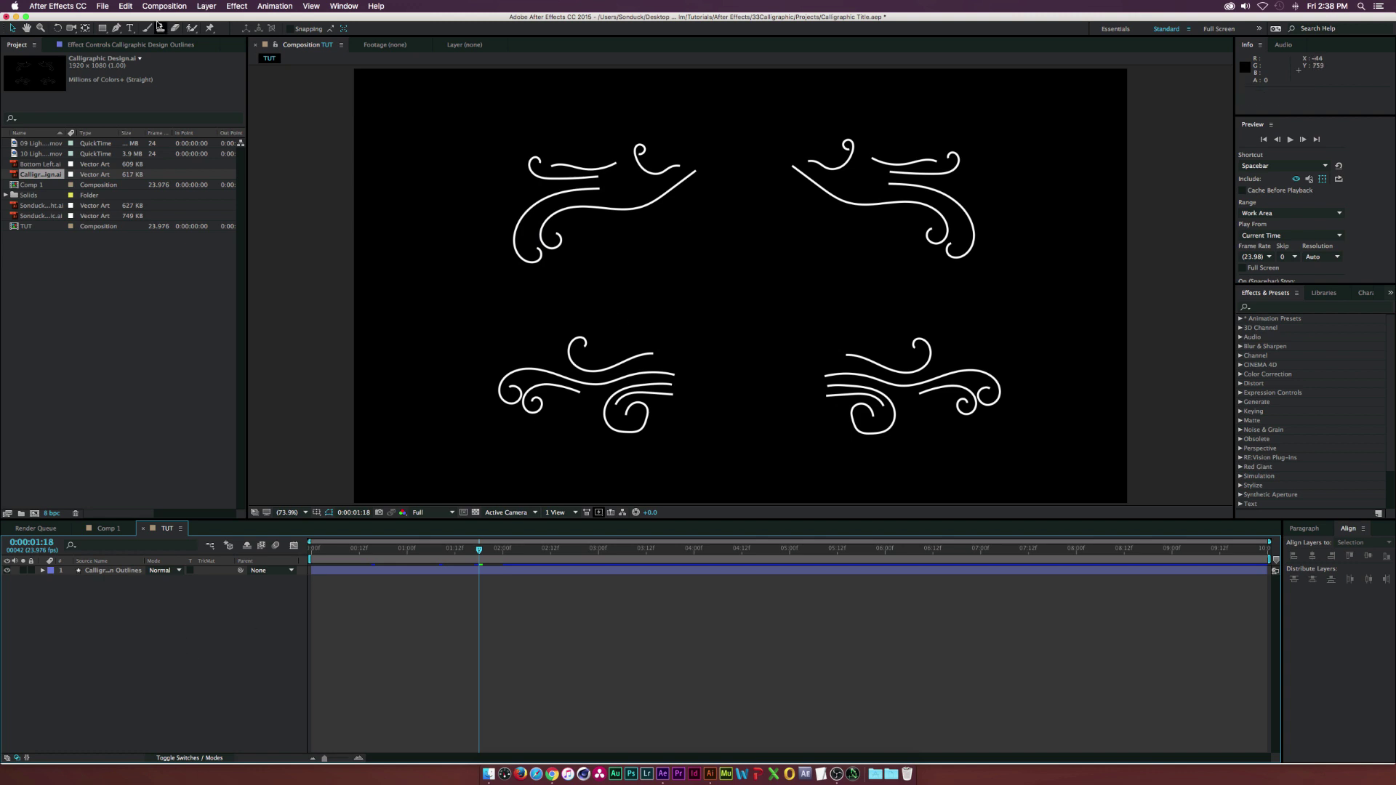
- Add the Sonduck, Tutorials. and web address text layers, then expand Sonduck's Text properties
click(130, 28)
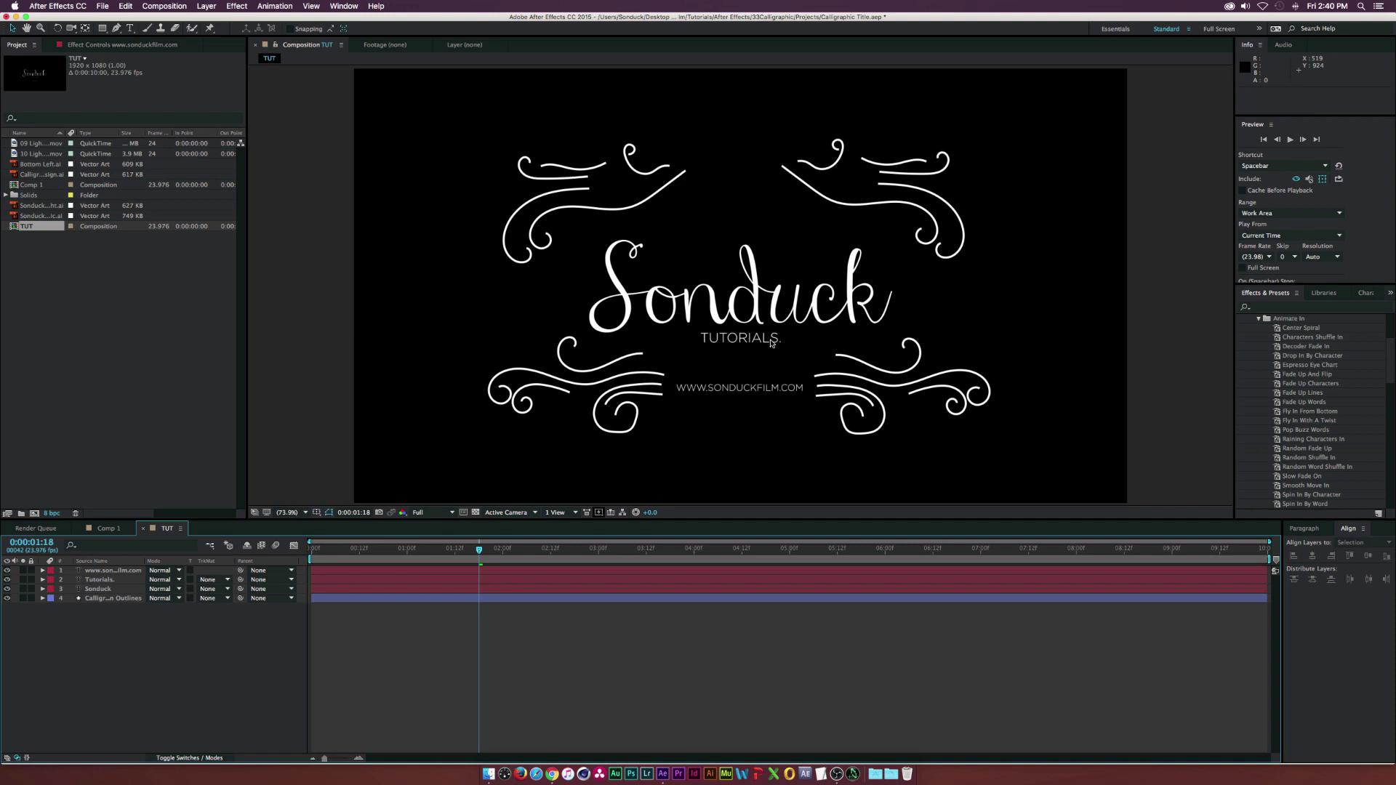
click(192, 667)
click(99, 590)
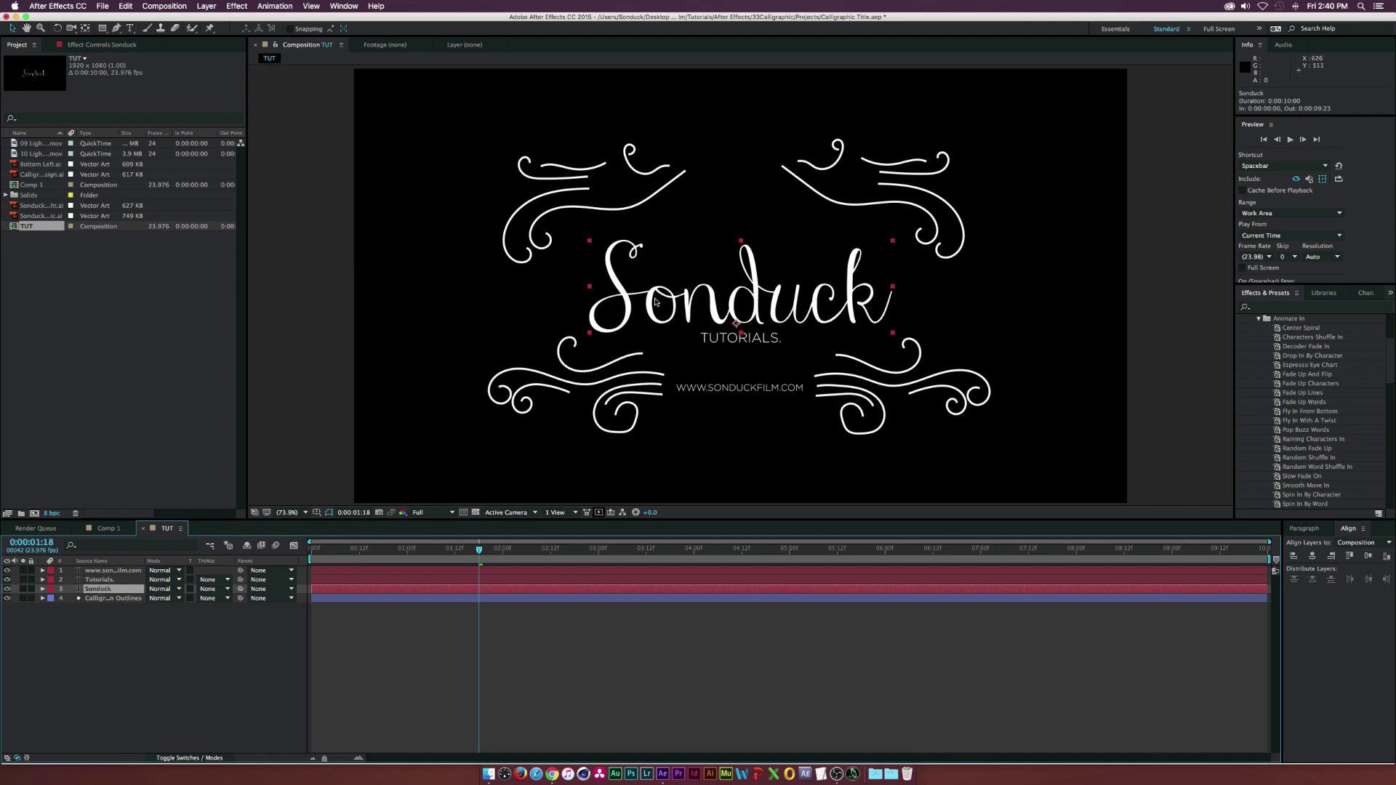
click(42, 589)
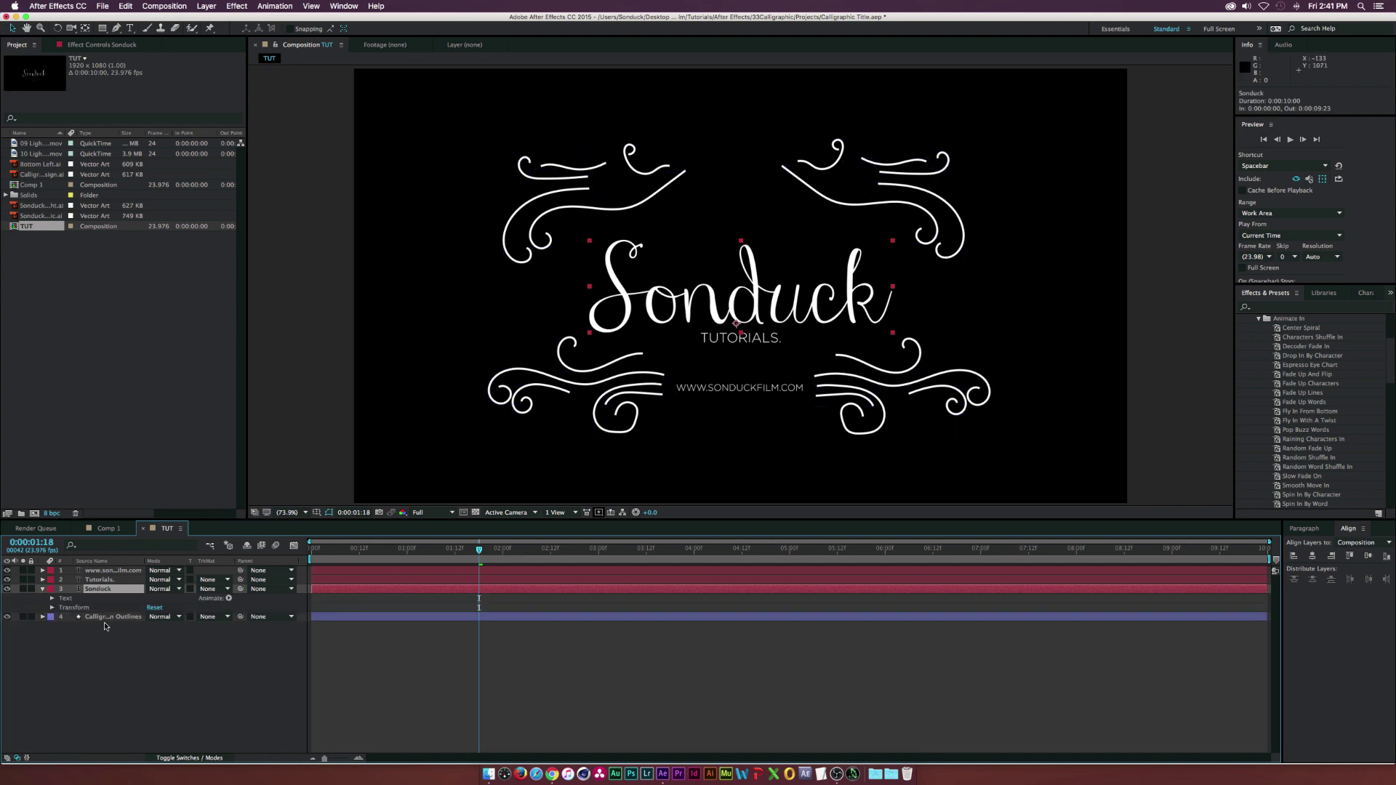
click(51, 599)
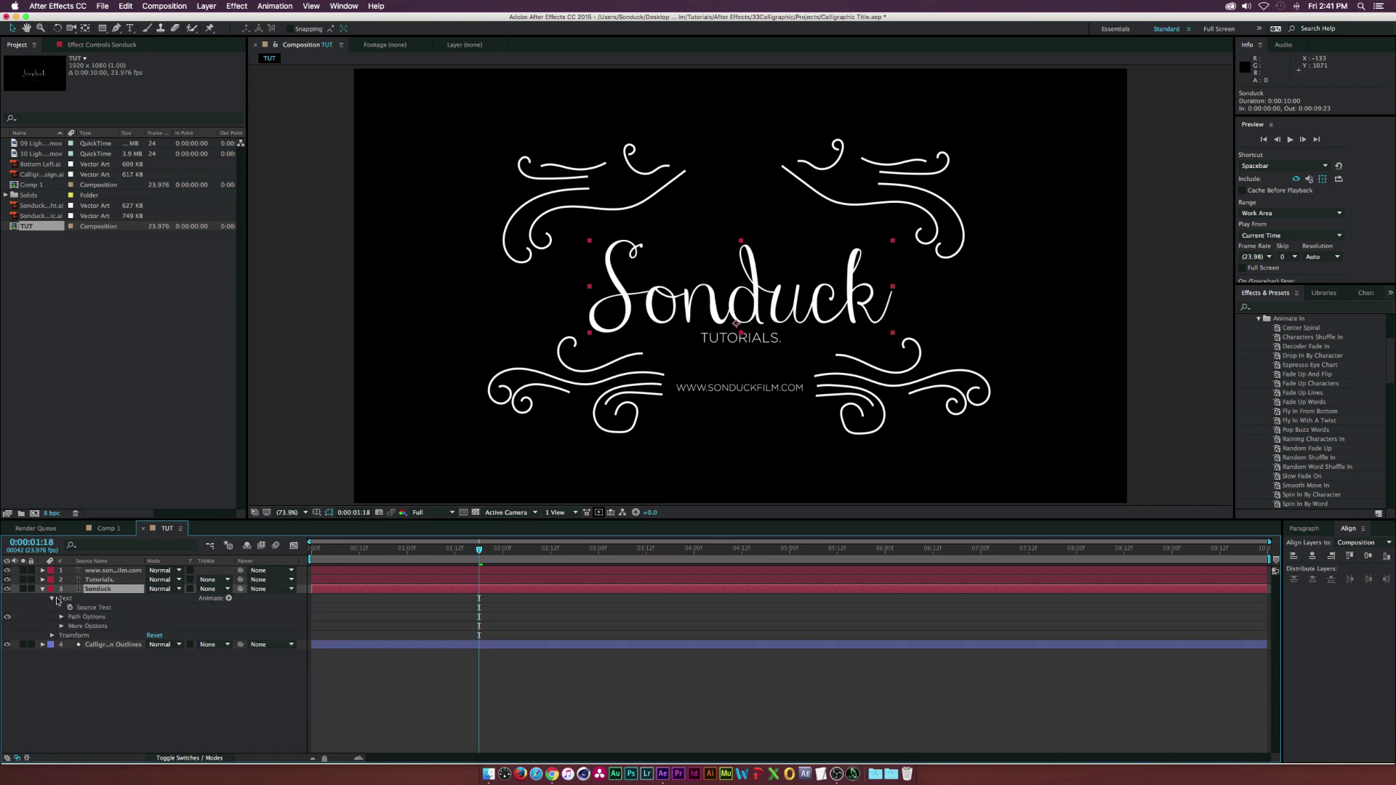
- Add a Scale animator to the Sonduck text with Scale set to 0%
click(229, 597)
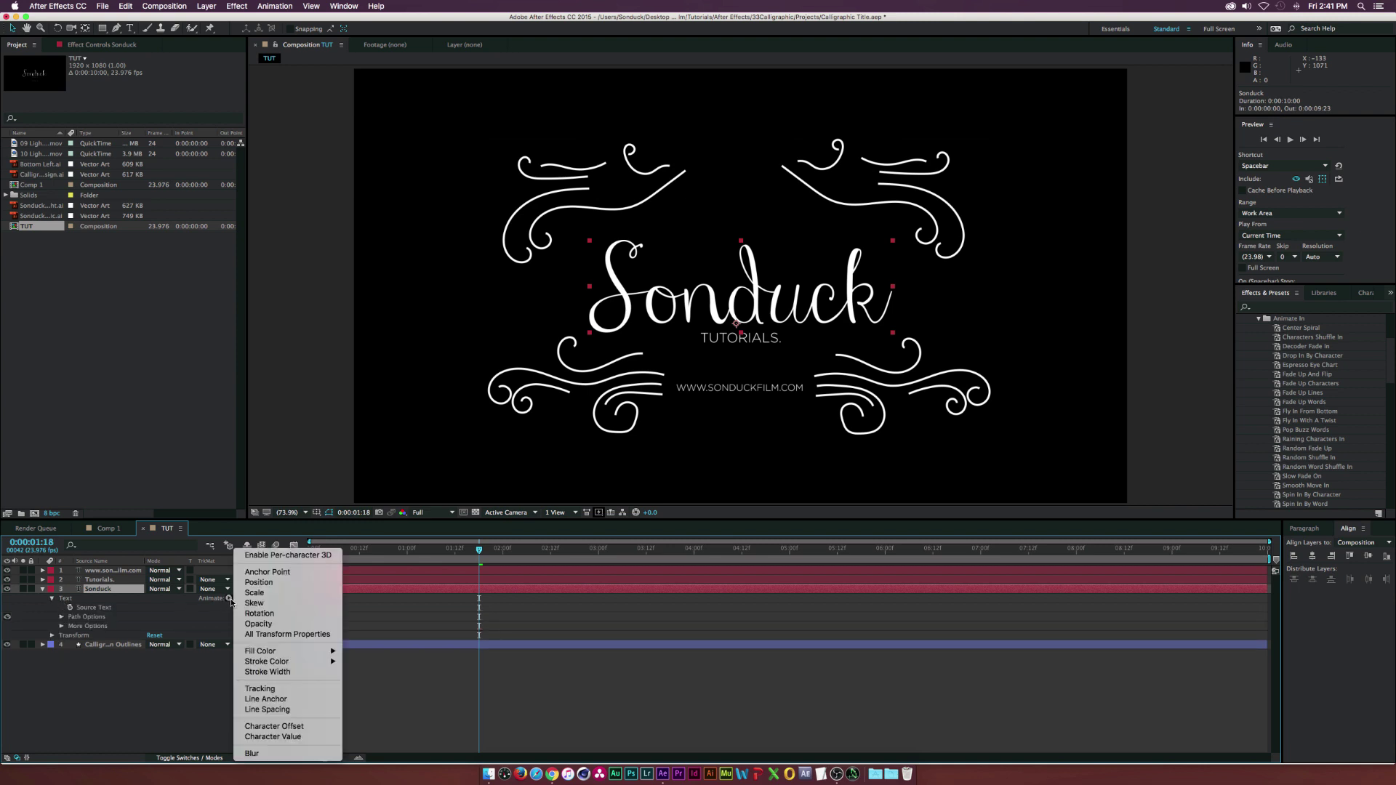
click(254, 593)
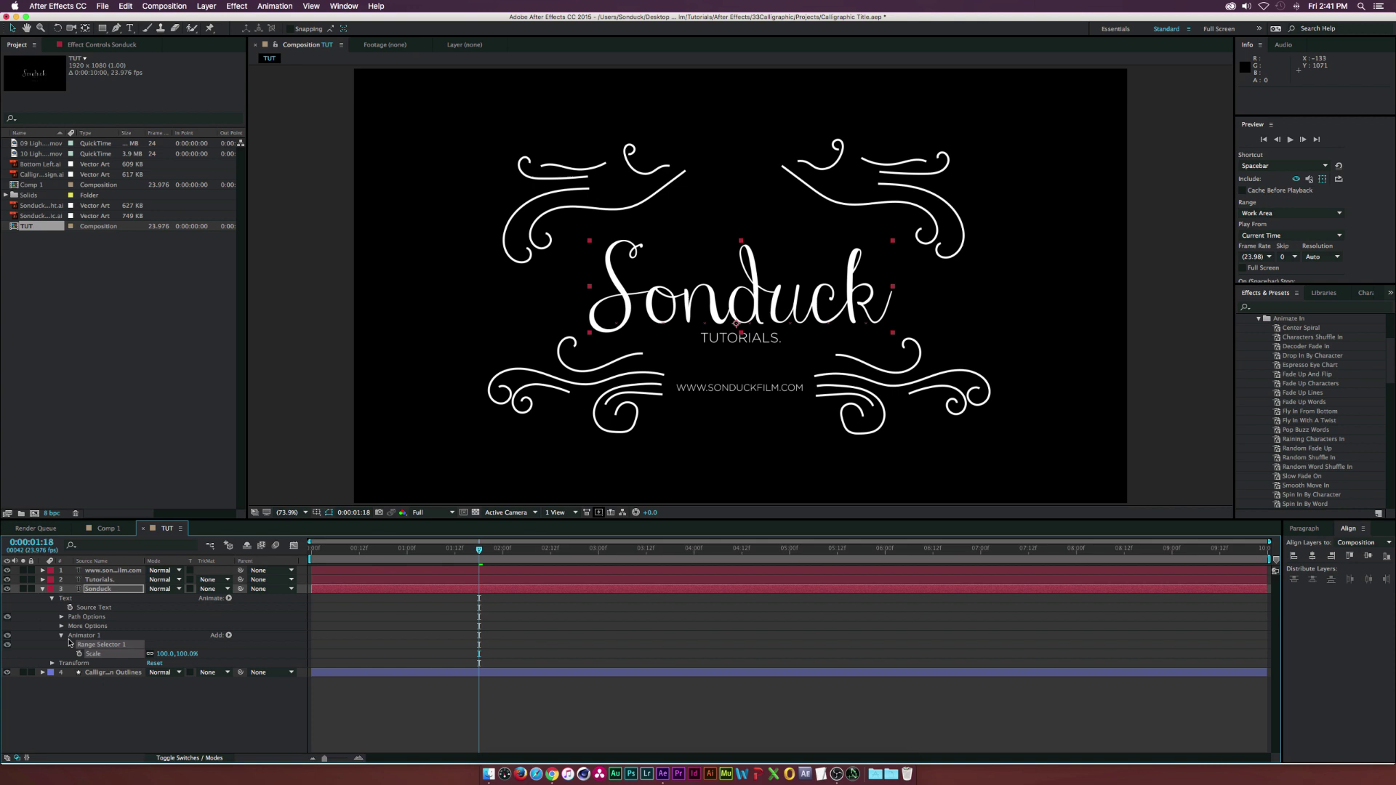
click(161, 654)
text(0)
click(174, 645)
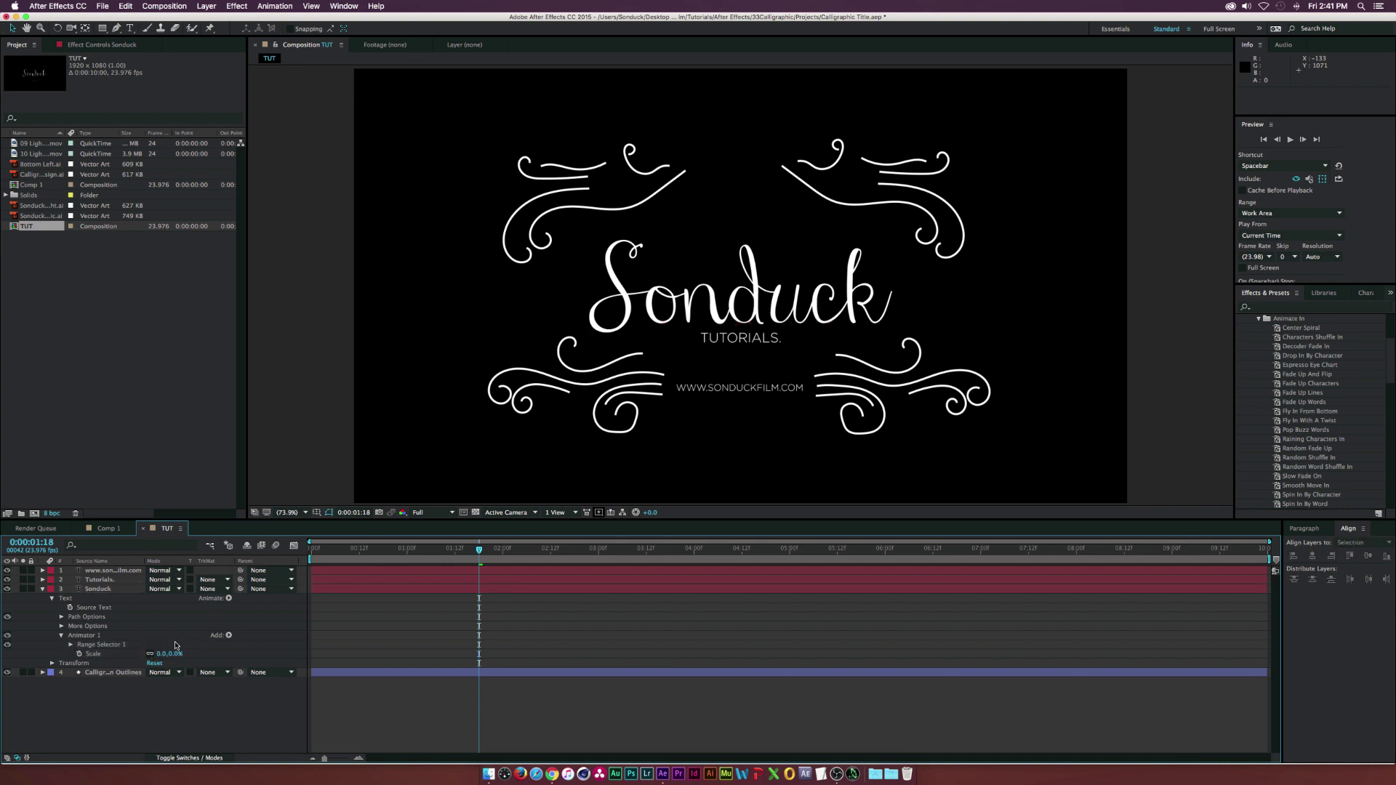
- Keyframe Range Selector Start from 0% at 1:00 to 100% at 2:00, then preview
click(70, 645)
click(405, 546)
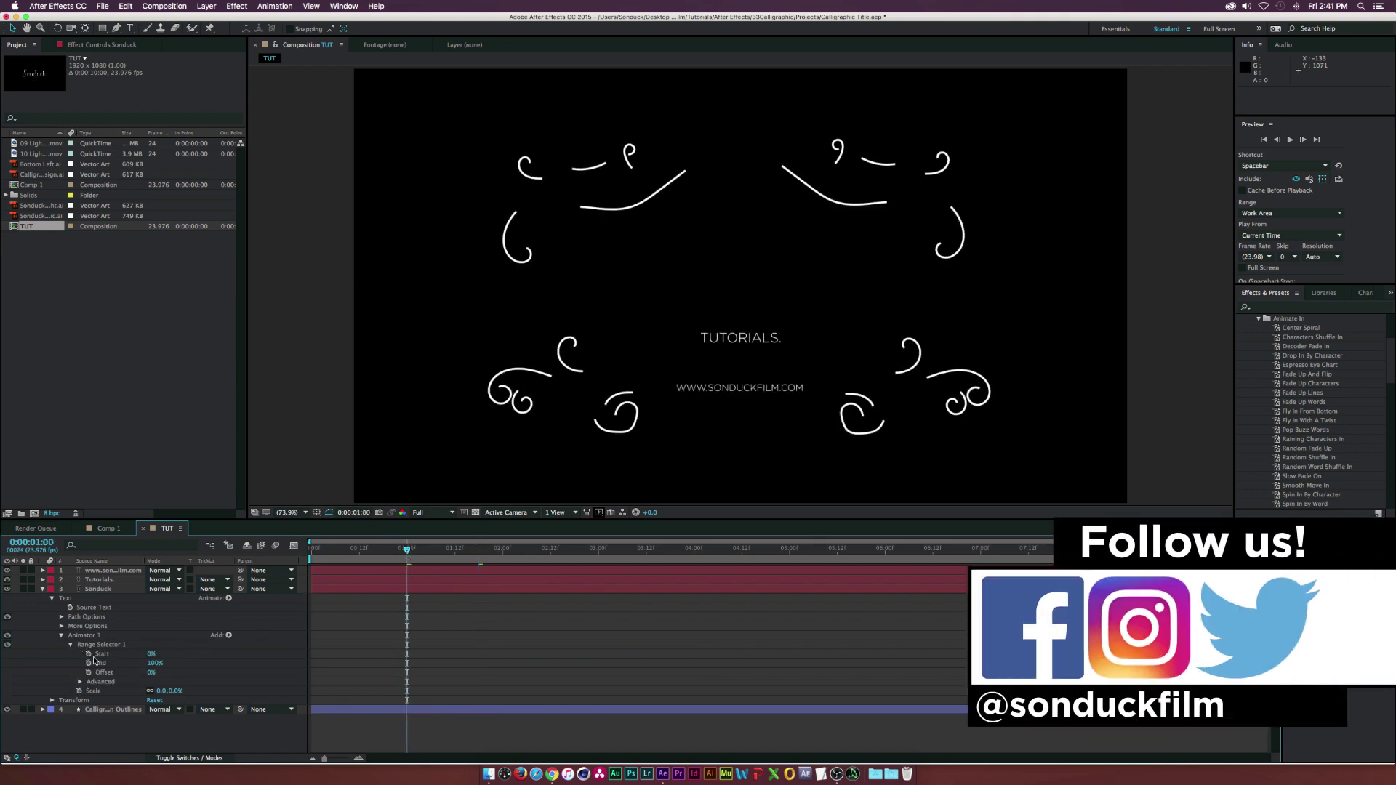
click(88, 653)
click(495, 553)
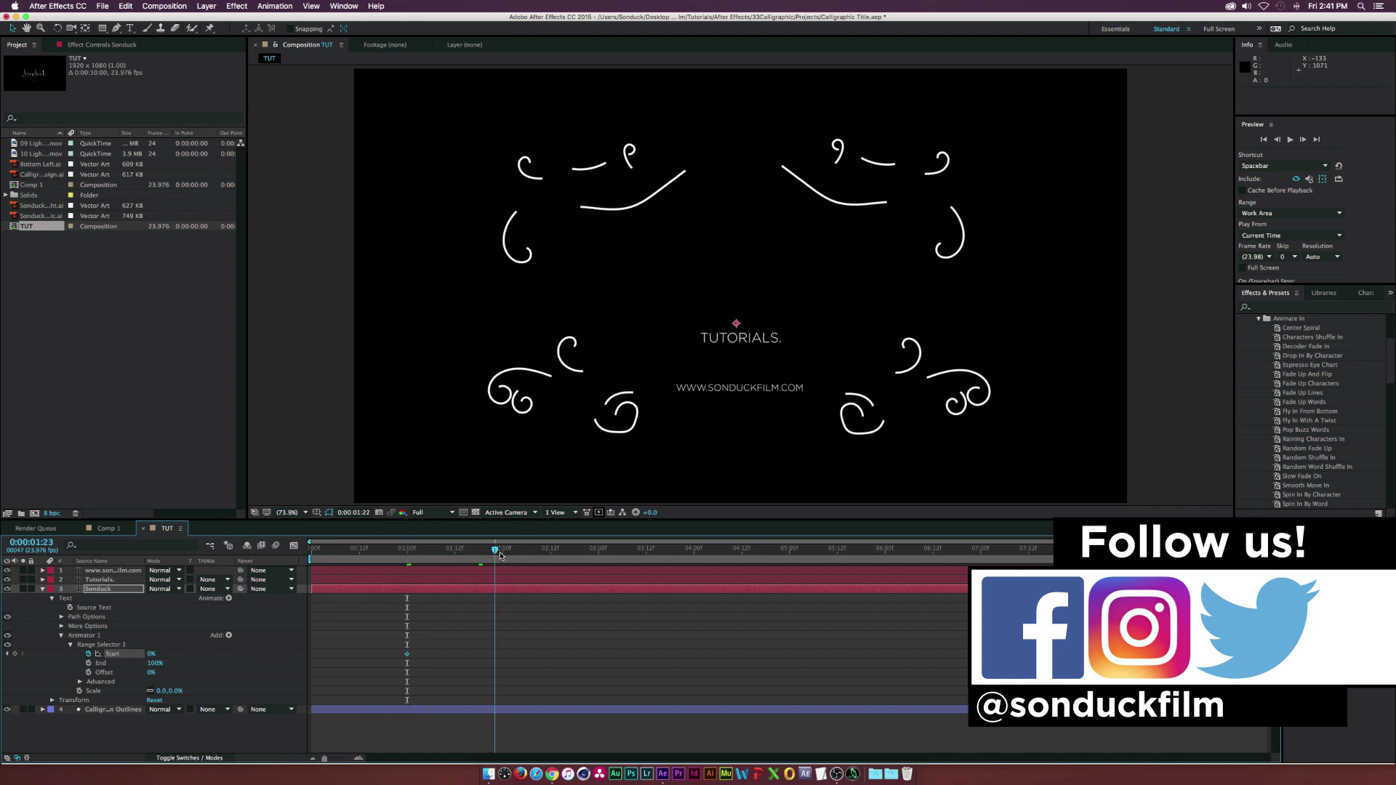
drag(156, 655, 231, 656)
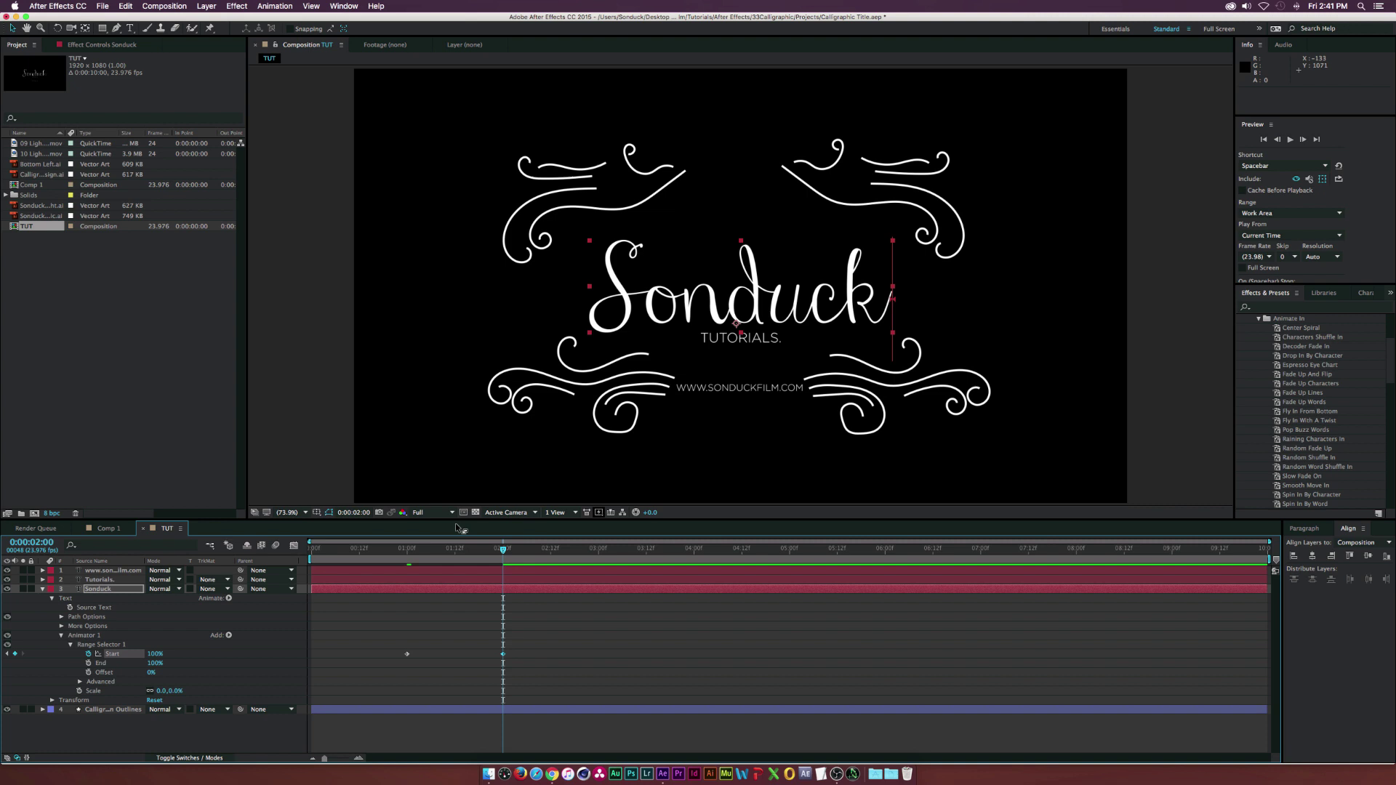
drag(410, 550, 507, 561)
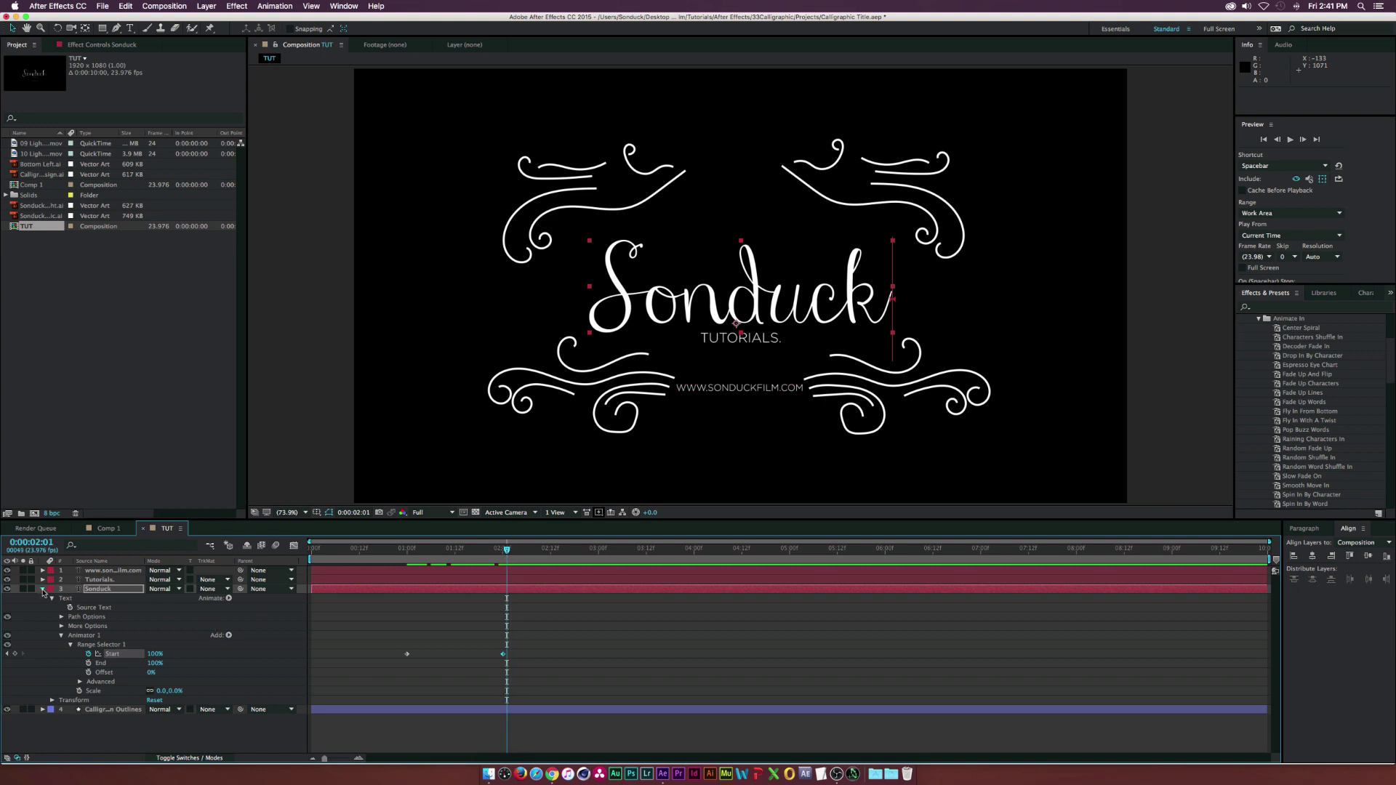
- Apply the Text > Blurs > Transporter preset to the Tutorials text layer
click(42, 589)
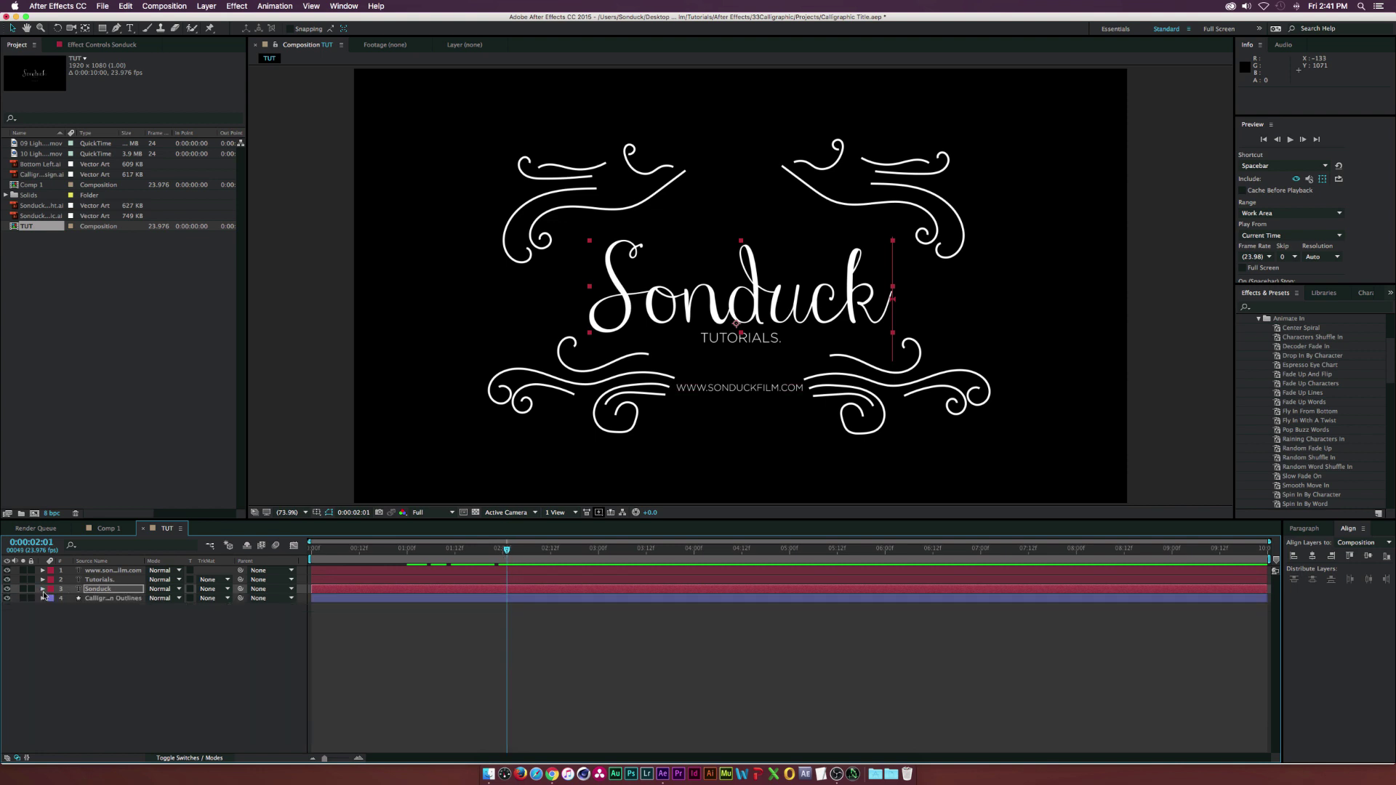
click(101, 579)
scroll(1287, 365, up, 4)
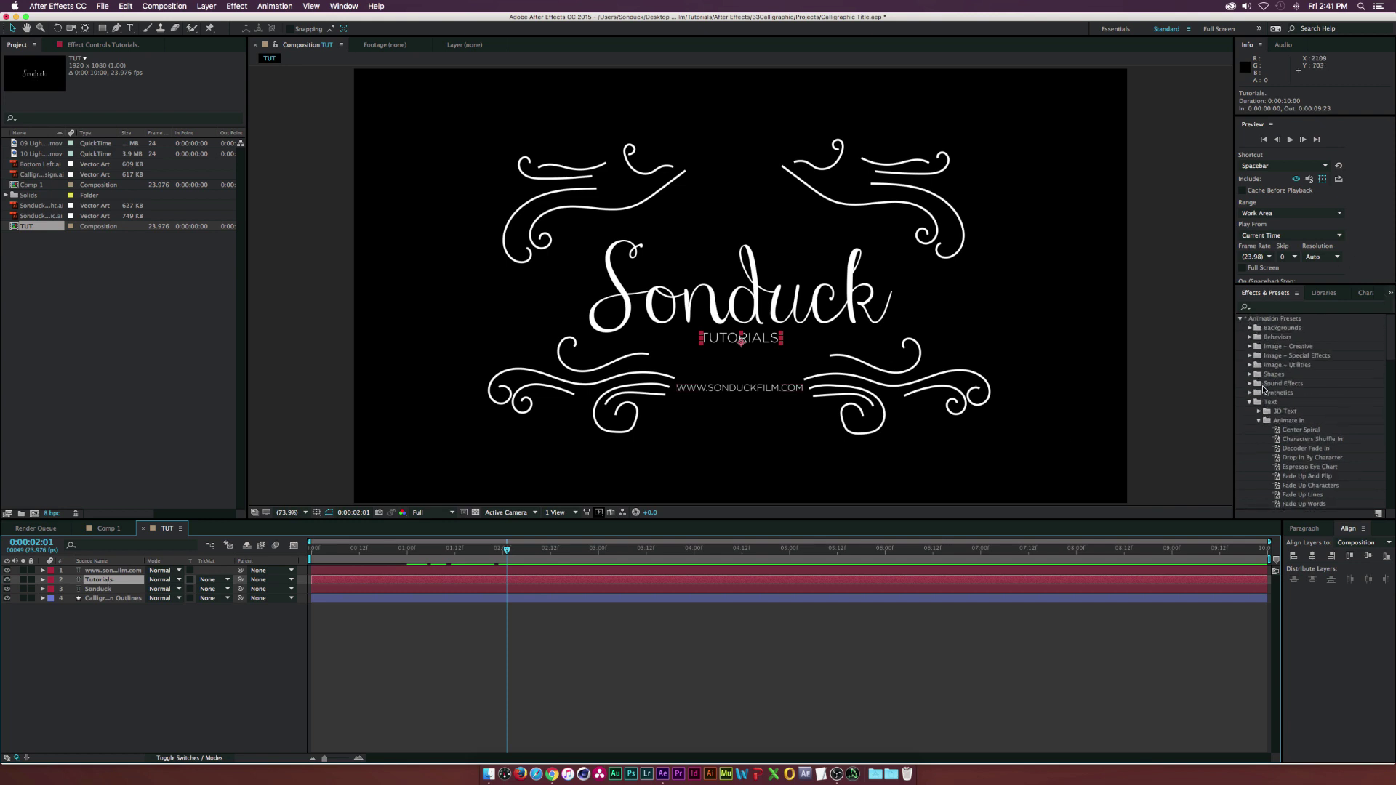
scroll(1283, 416, down, 5)
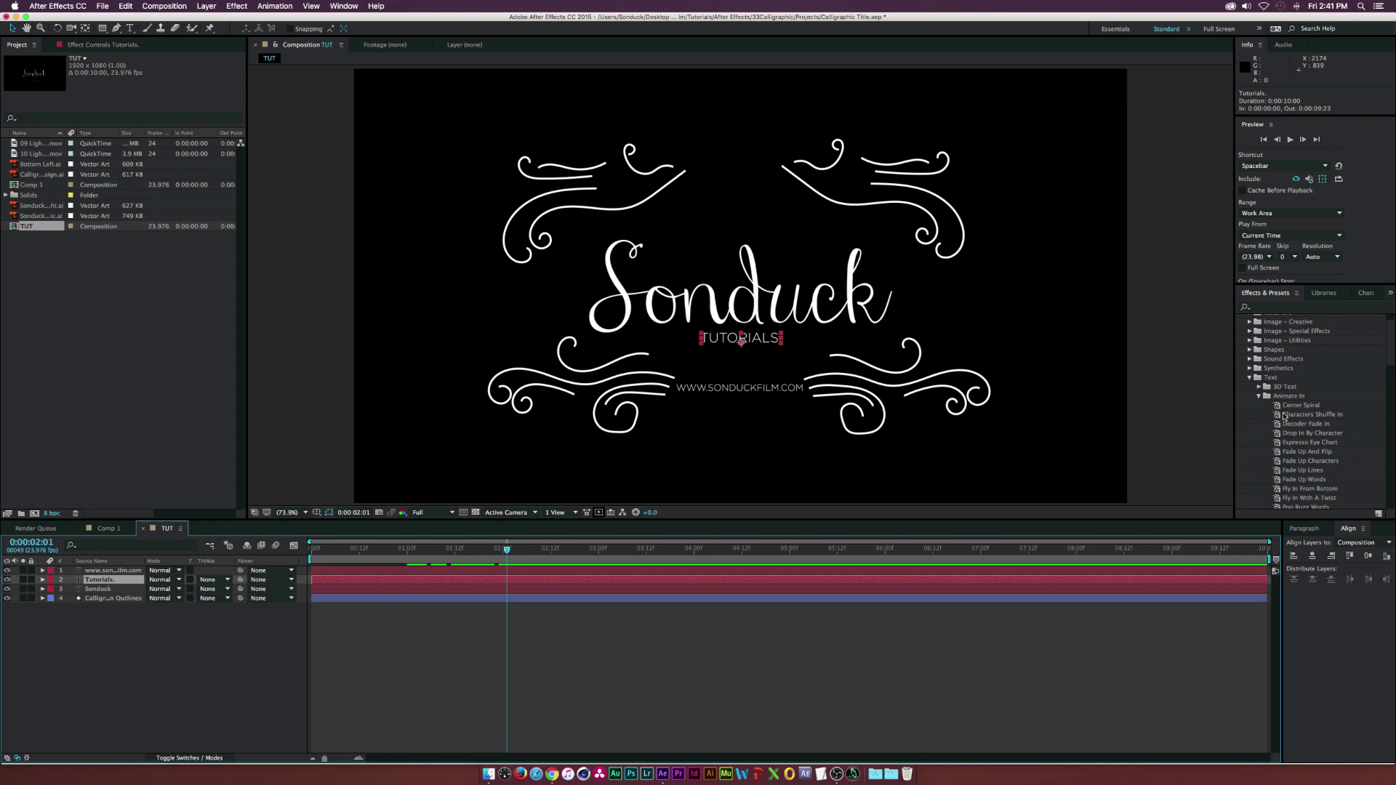
scroll(1285, 414, down, 3)
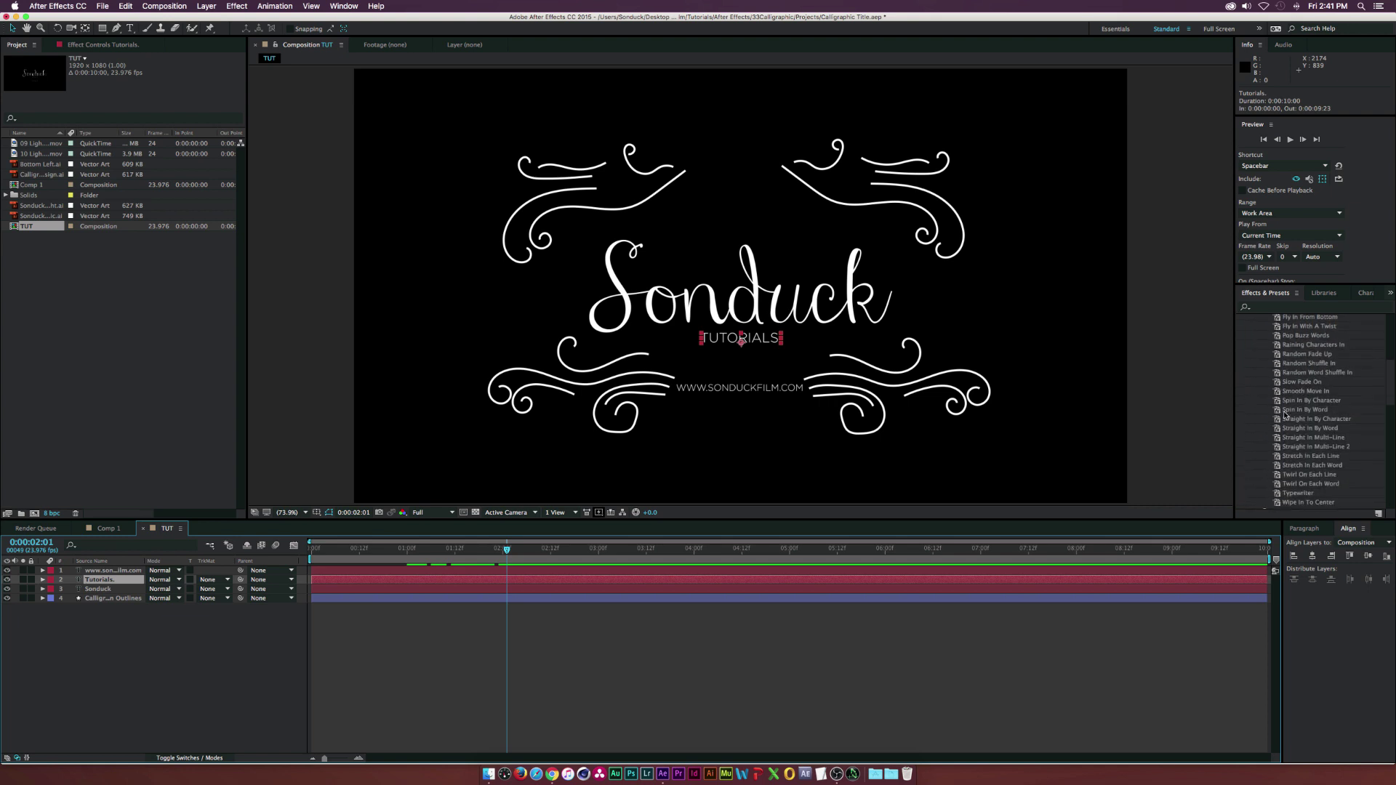
scroll(1285, 415, up, 2)
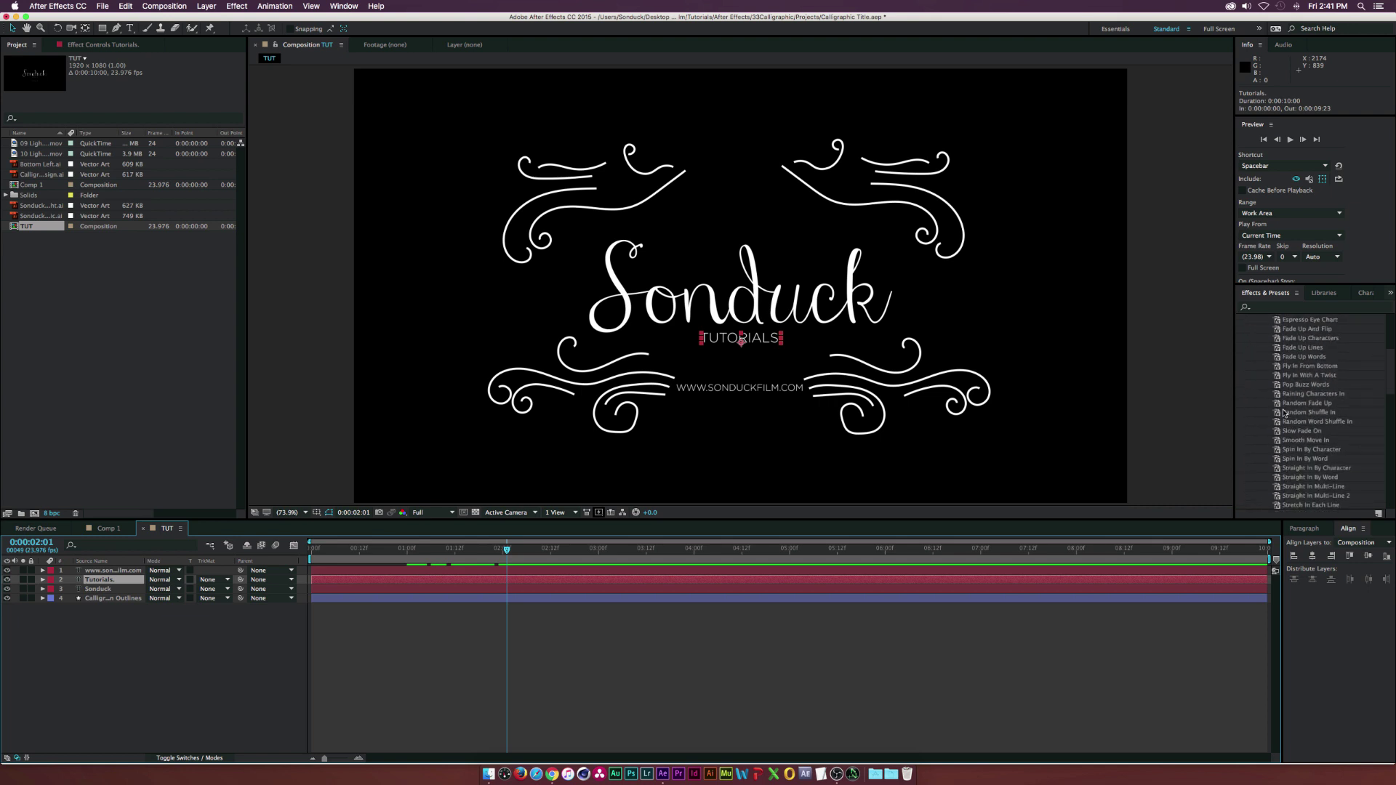
scroll(1284, 409, up, 4)
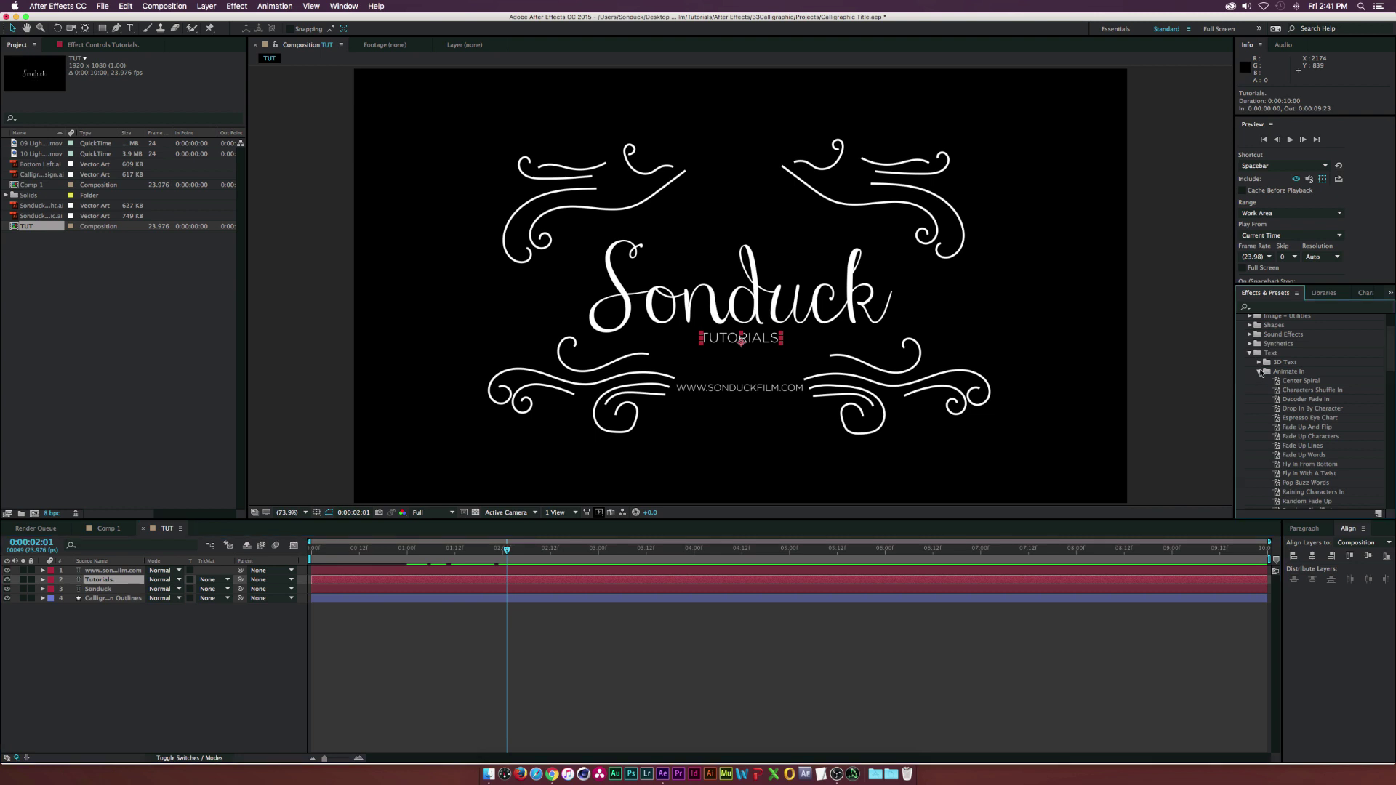
click(1258, 372)
click(1258, 391)
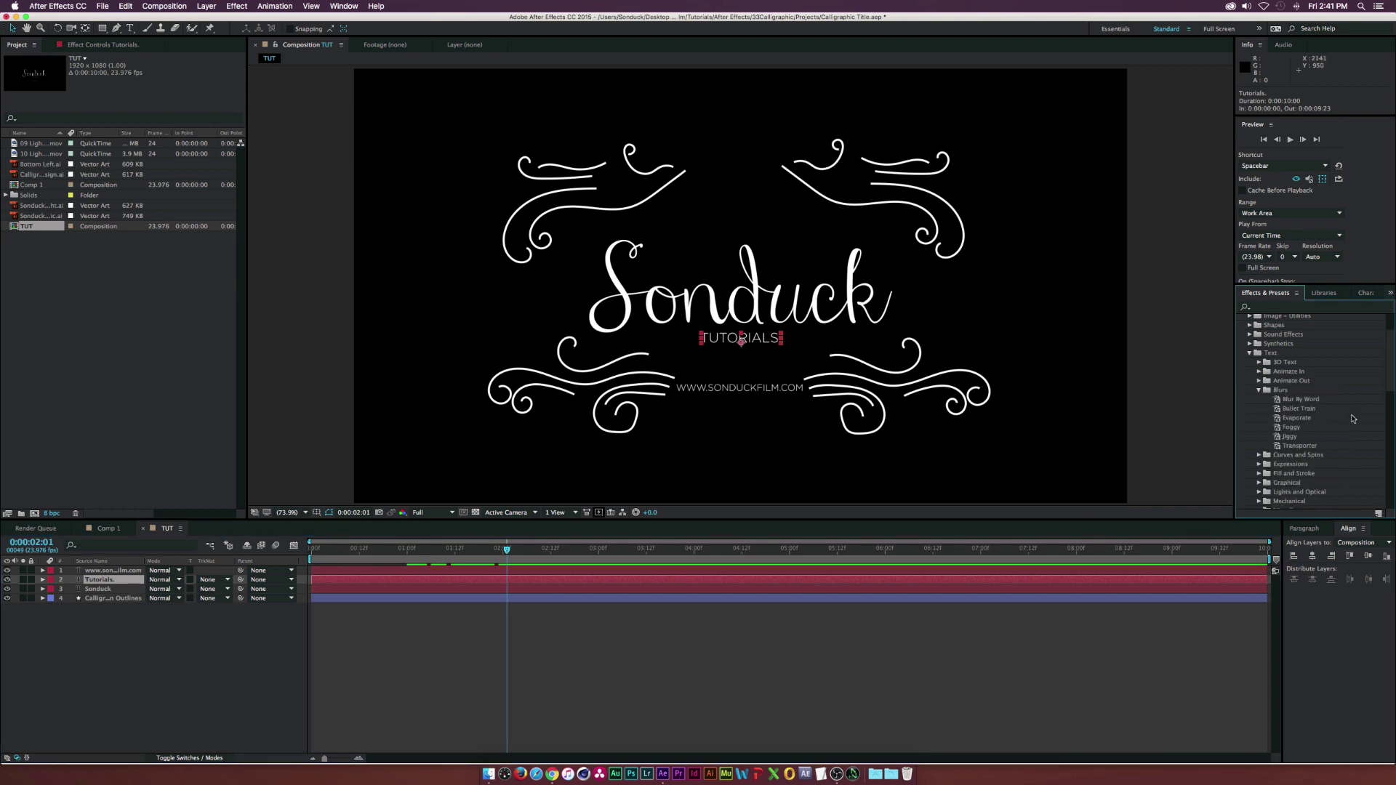
drag(1286, 445, 104, 582)
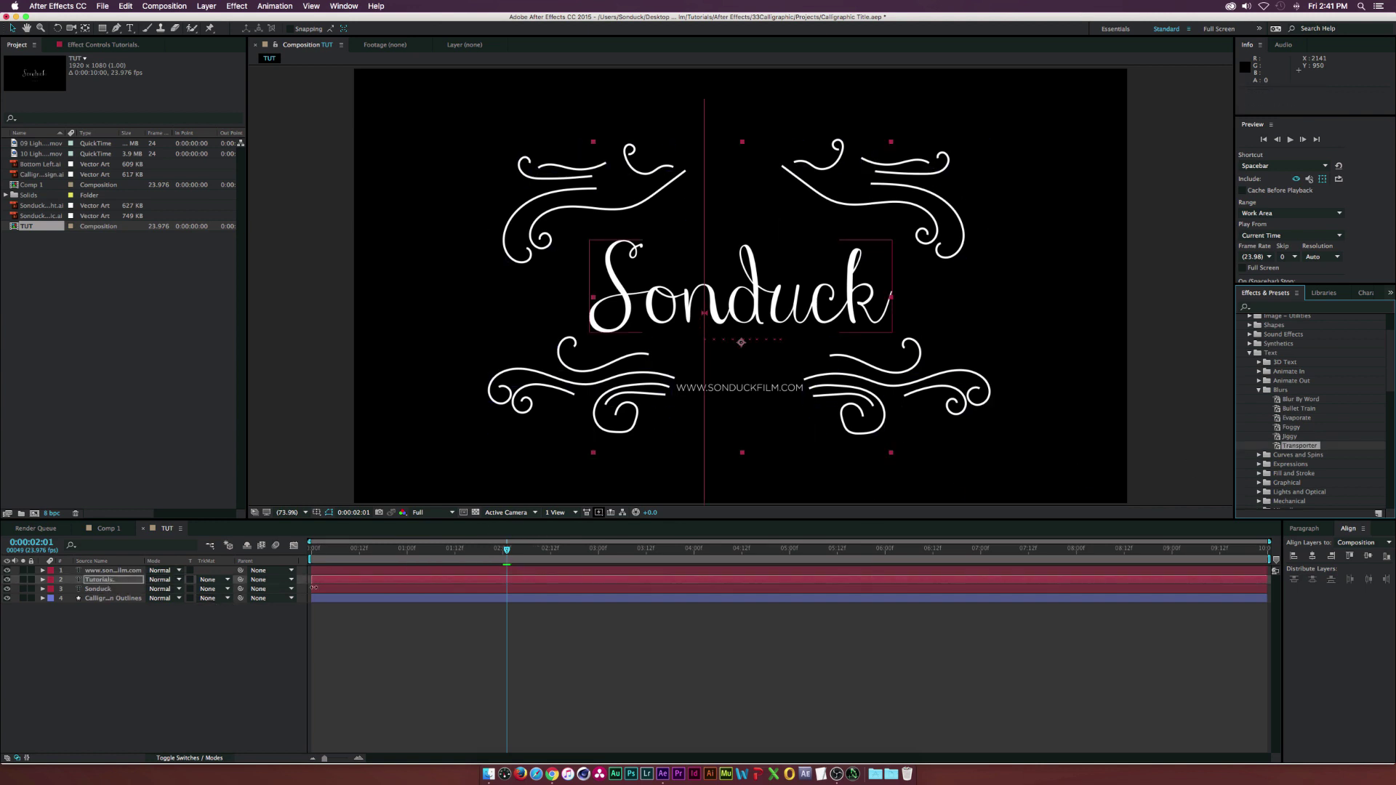
- Move the ending Offset keyframe earlier to 0:00:02:17 and check the TUTORIALS animation
click(332, 581)
key(u)
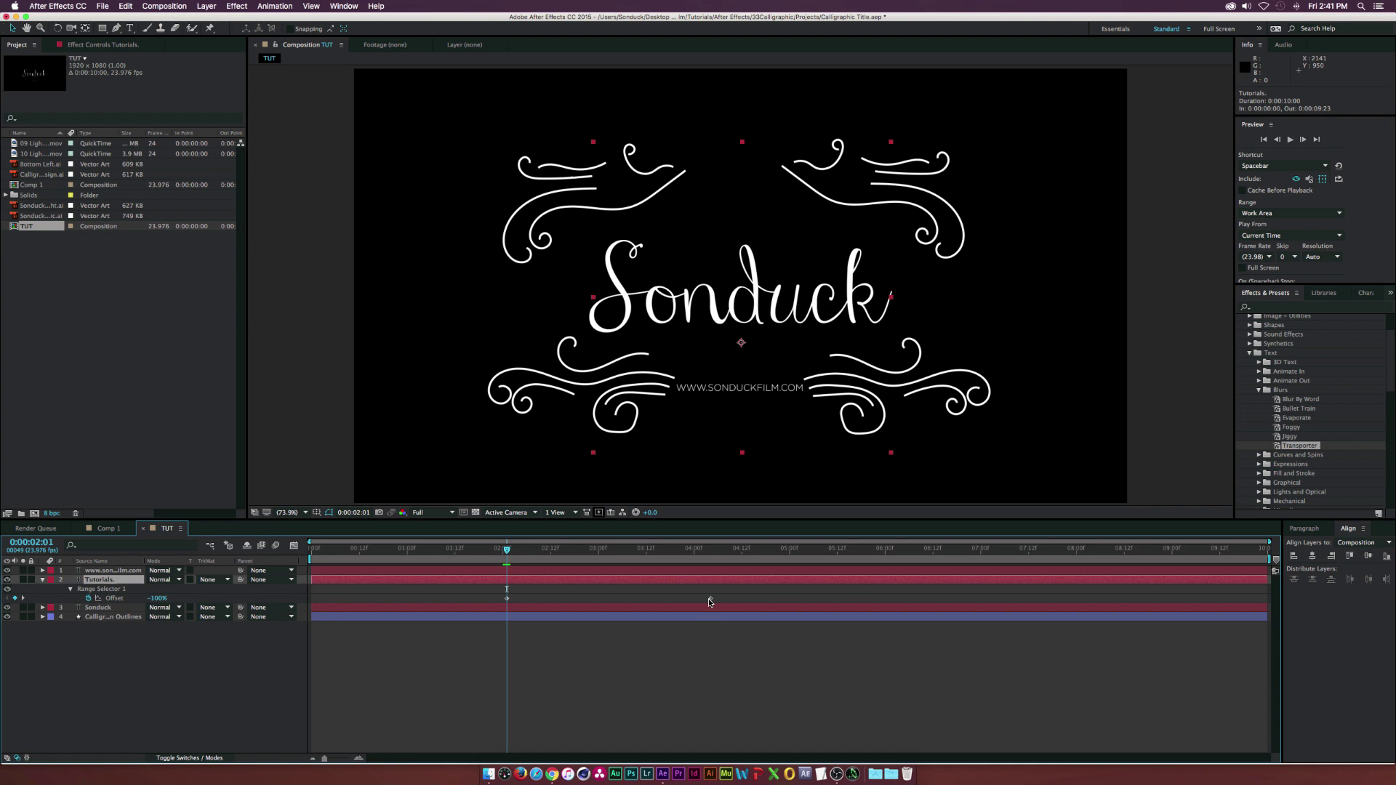
drag(708, 599, 570, 599)
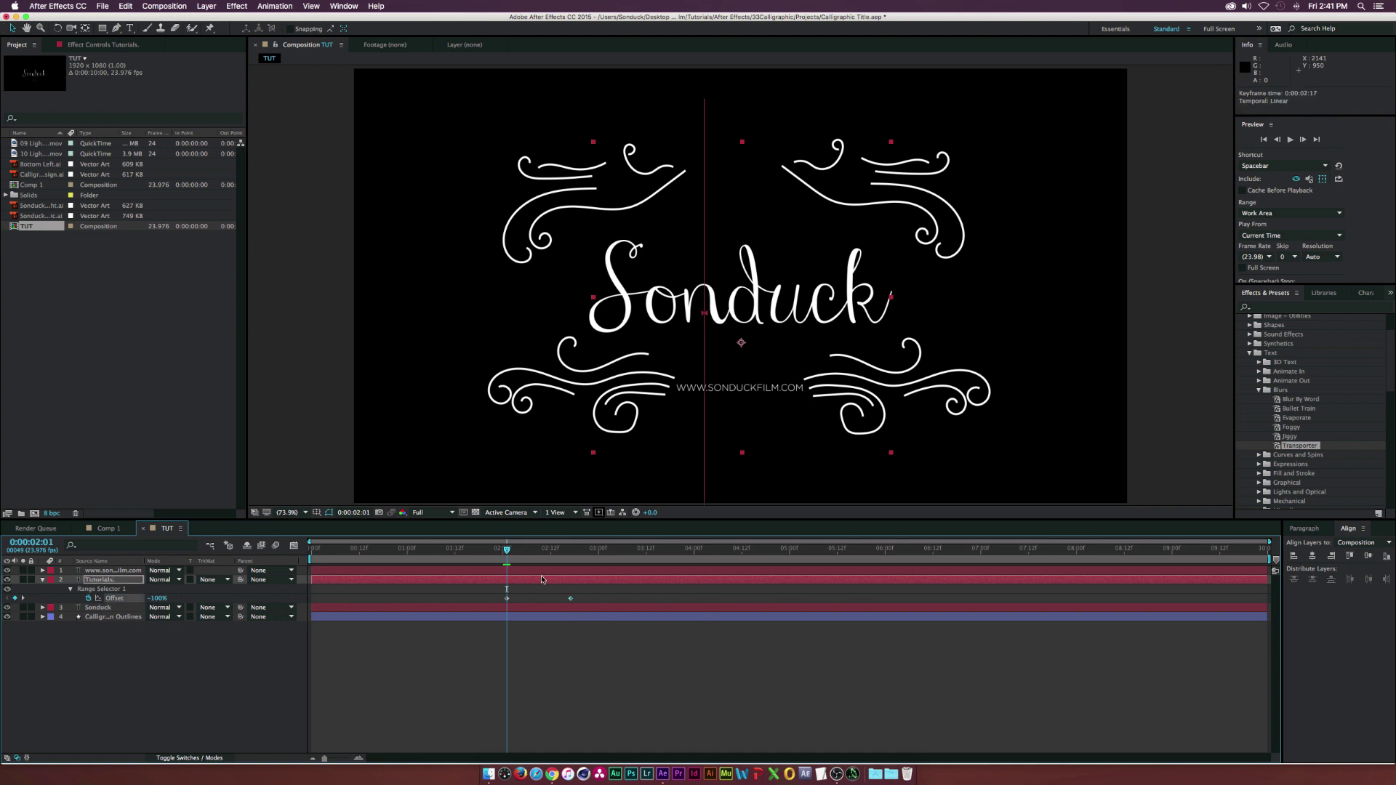
drag(507, 549, 586, 550)
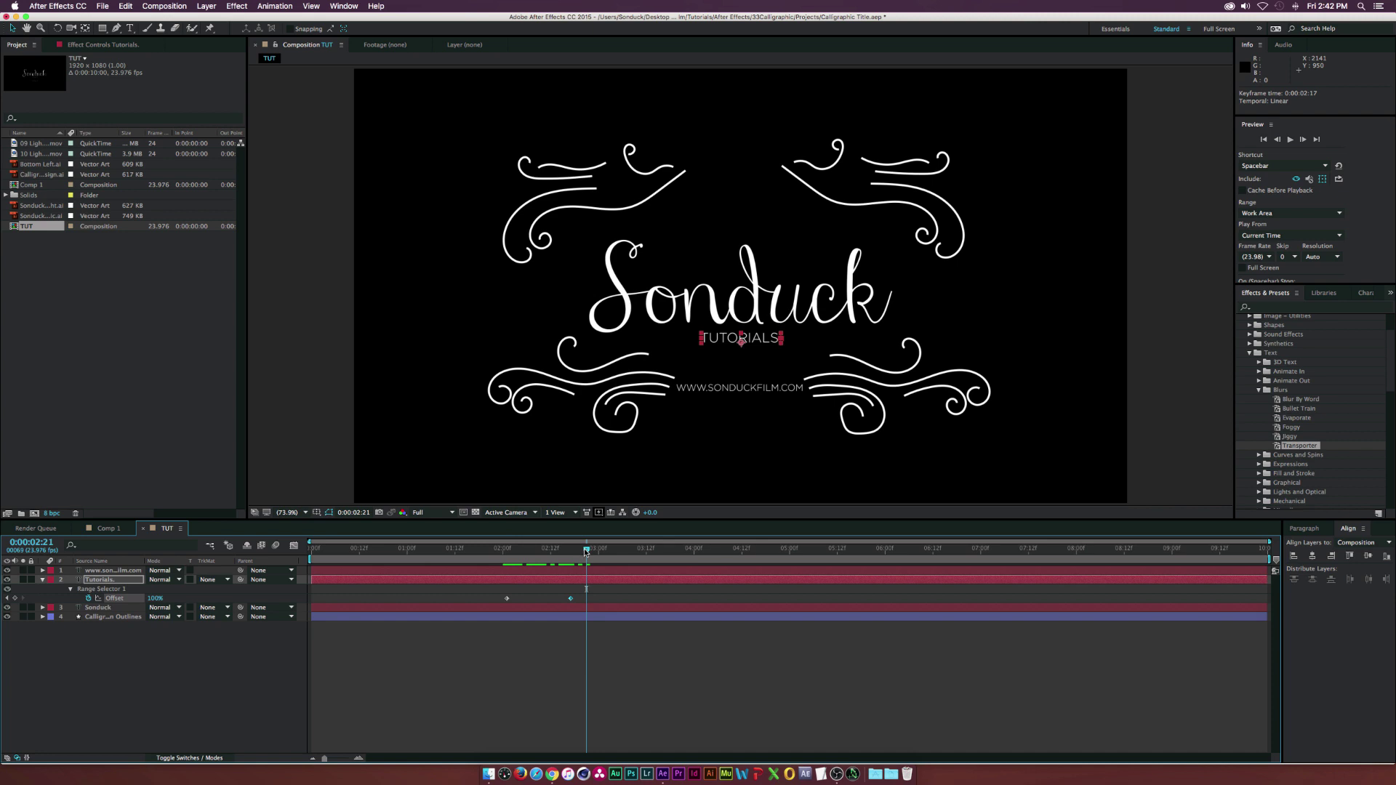
click(570, 599)
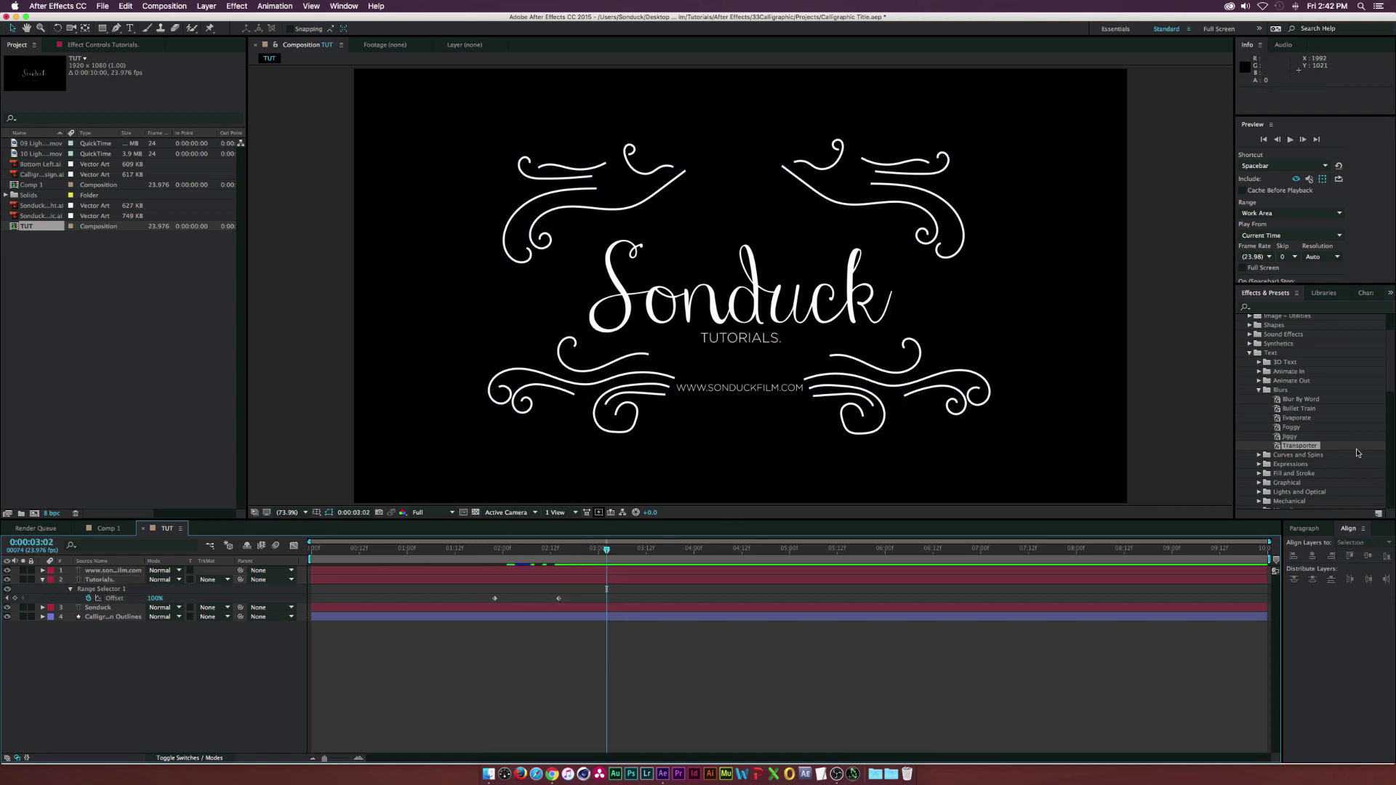
click(91, 571)
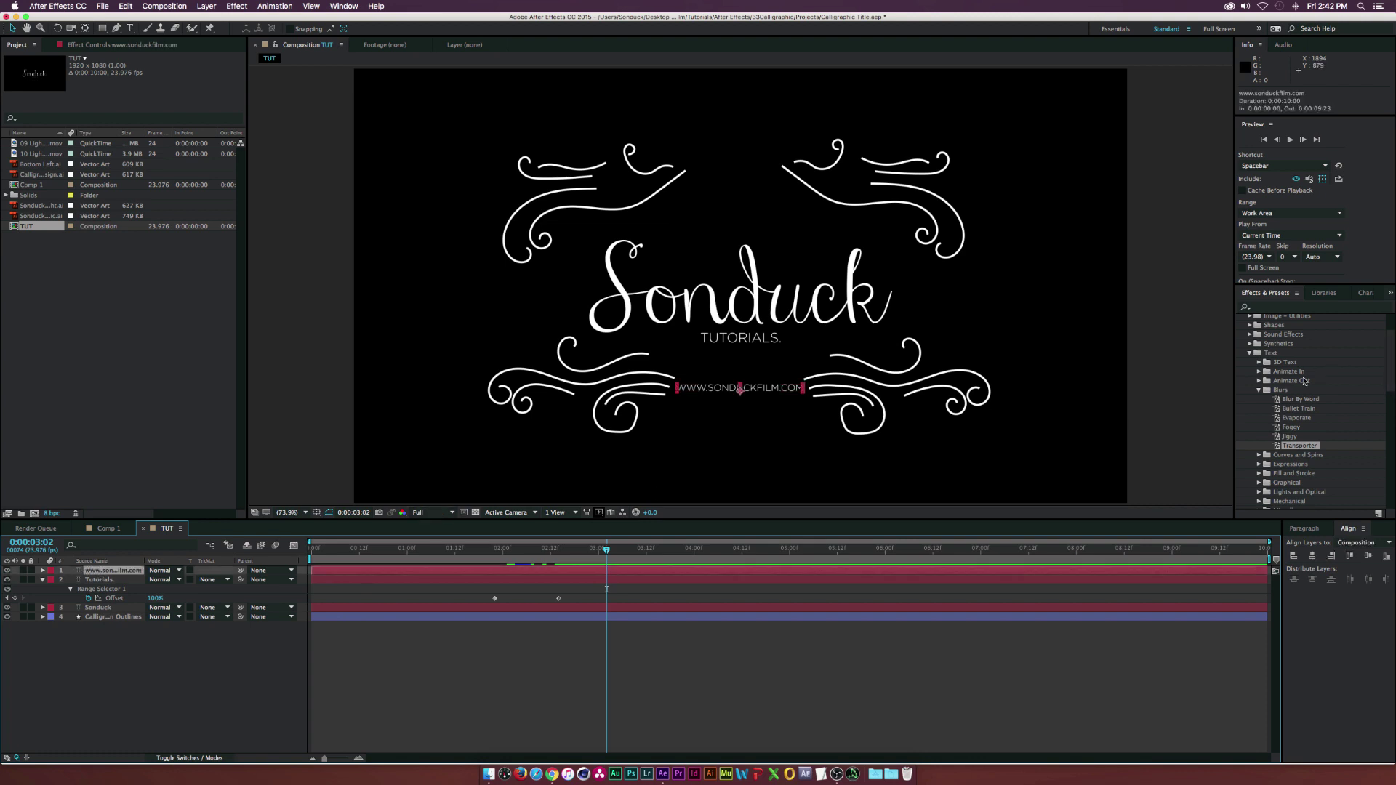
click(1257, 371)
scroll(1298, 421, down, 3)
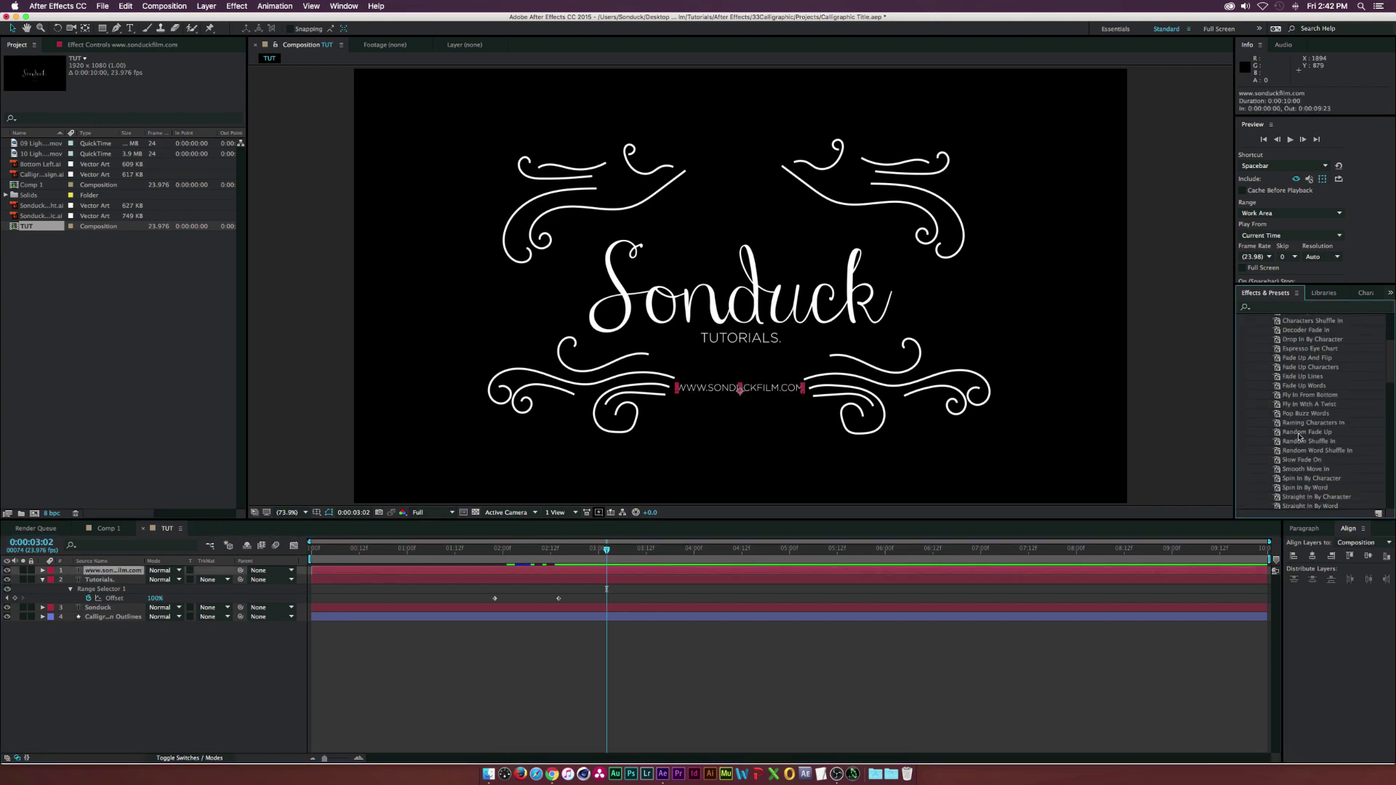
drag(1307, 437, 99, 575)
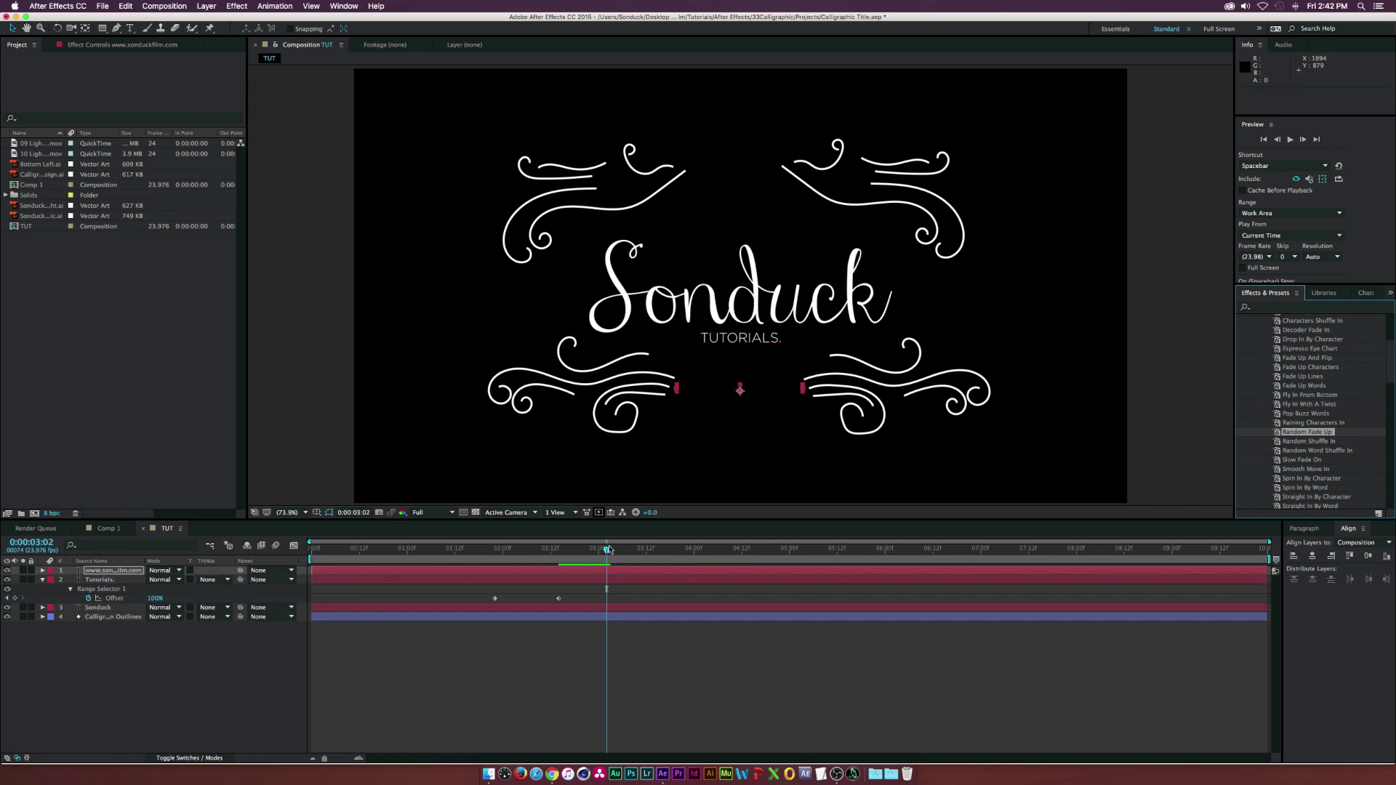
drag(607, 549, 581, 570)
- Move the web address's Start keyframes earlier and Easy Ease them with the Tutorials Offset keyframes
key(u)
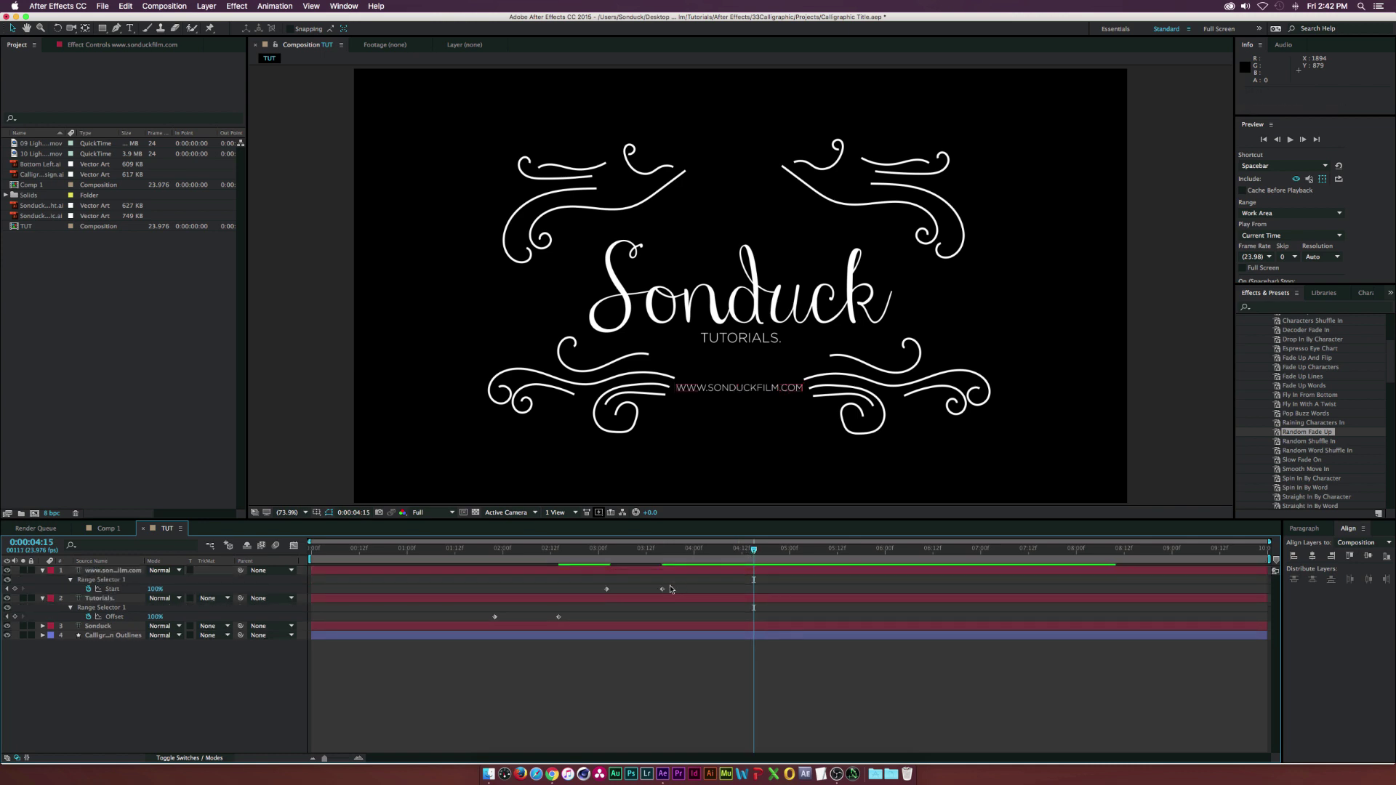
key(super+z)
drag(605, 591, 513, 591)
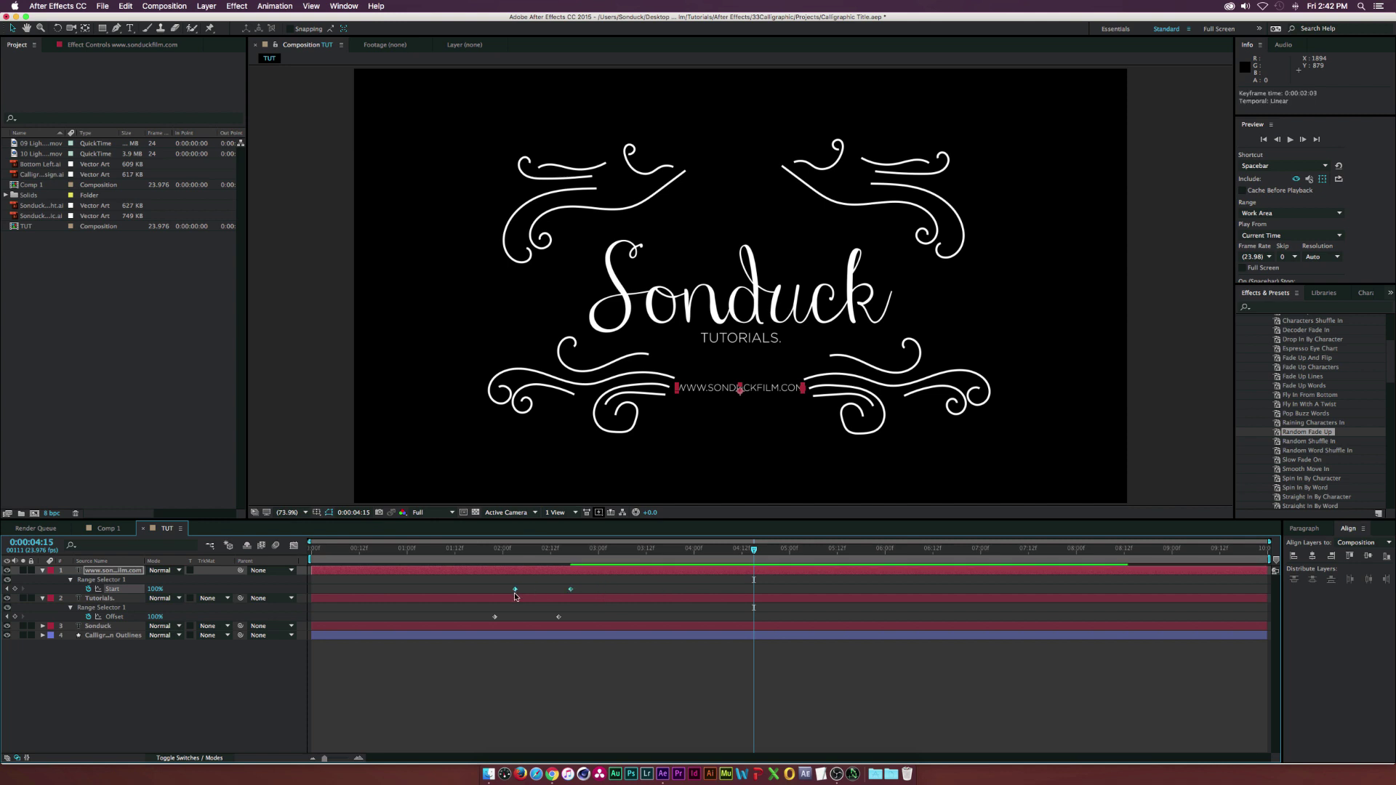
mouse_move(578, 633)
mouse_down()
mouse_move(442, 617)
mouse_move(559, 606)
mouse_move(579, 617)
mouse_up()
key(F9)
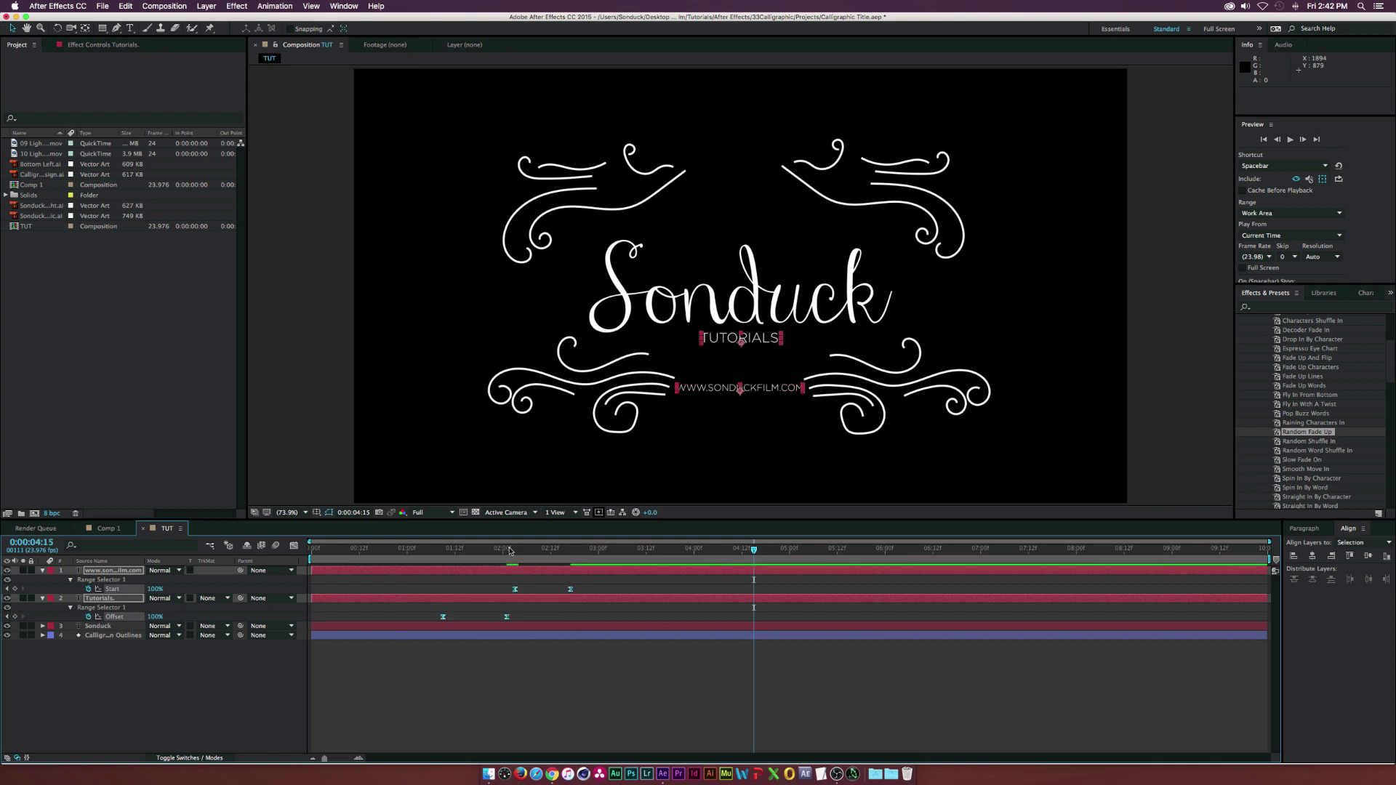
drag(507, 550, 614, 558)
click(229, 671)
key(u)
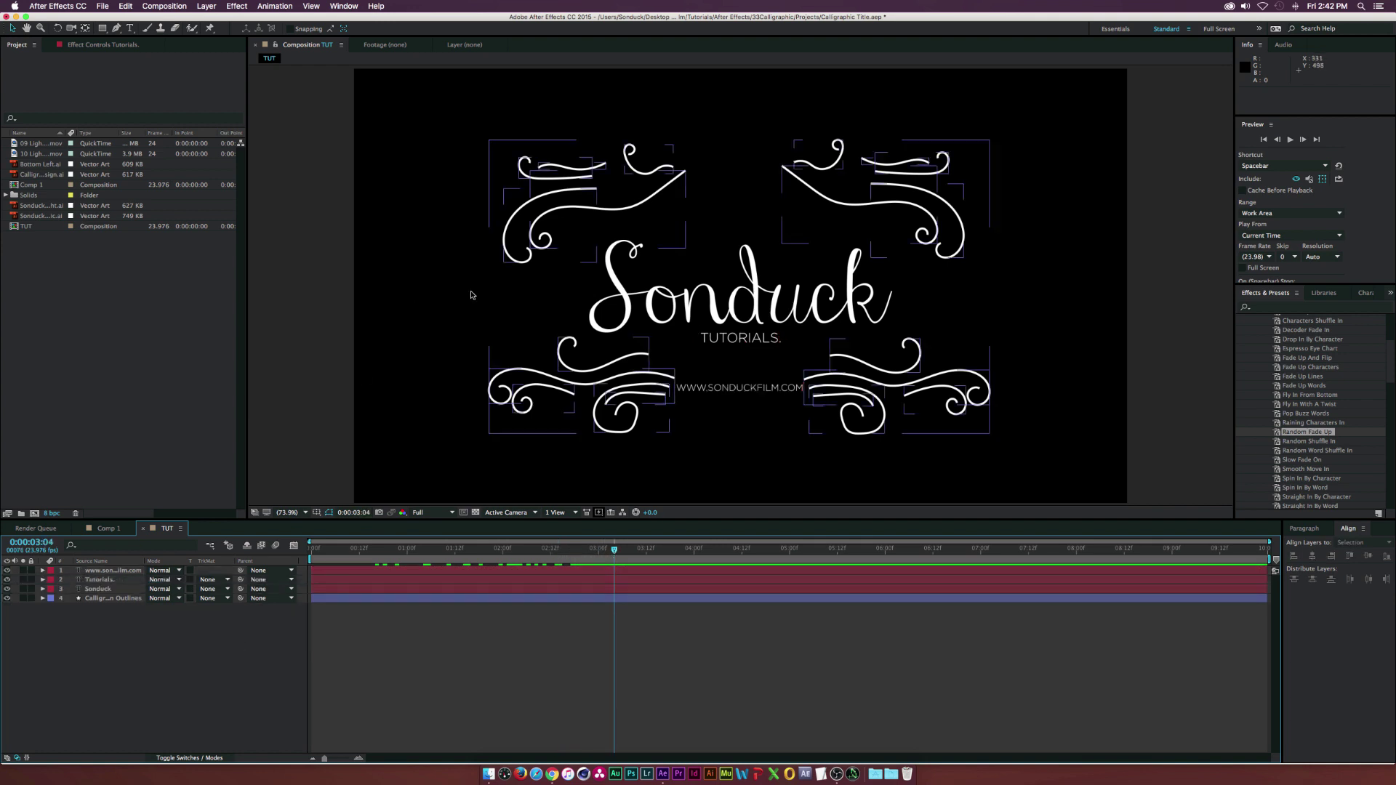
- Place 09 Light Leak.mov in the TUT composition beneath the title layers
click(103, 530)
click(167, 529)
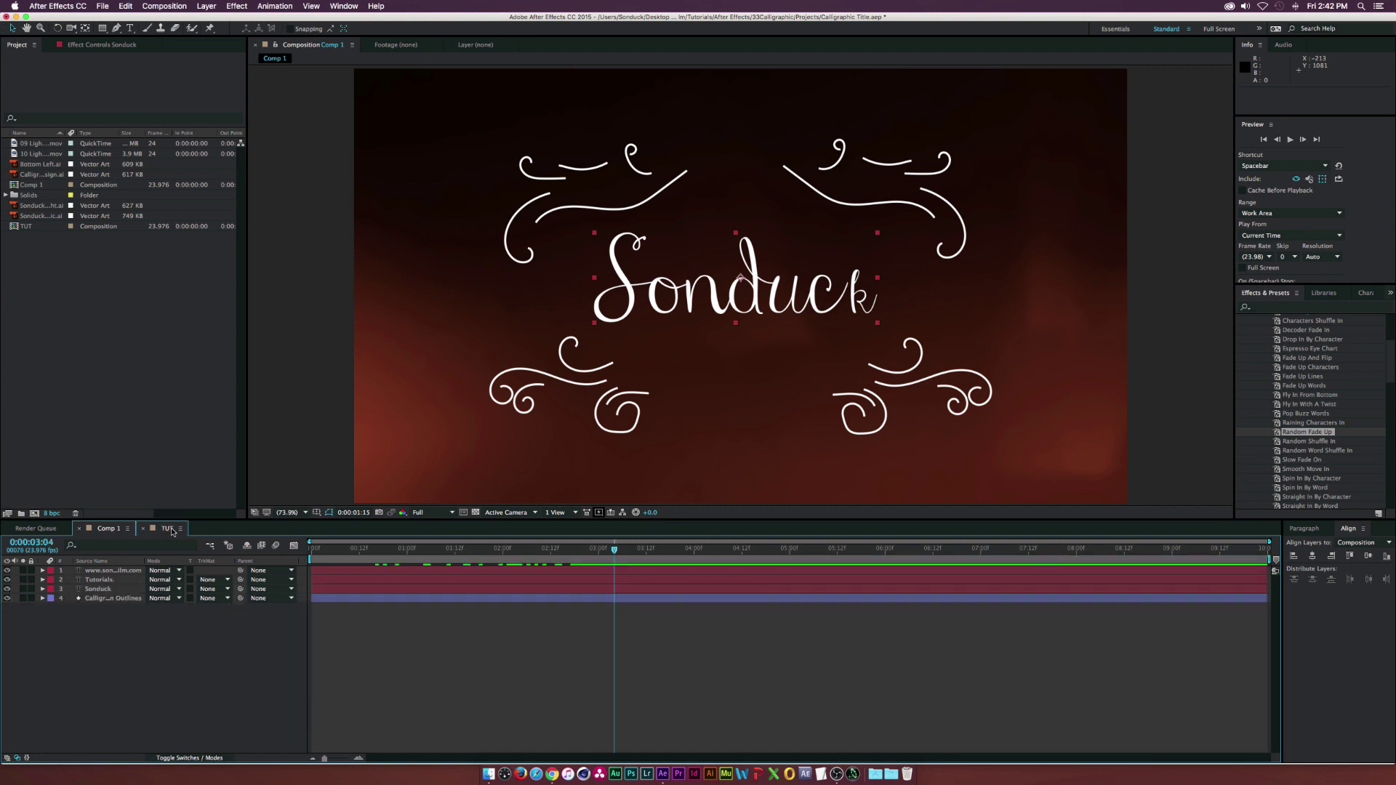
click(45, 147)
shift+click(40, 152)
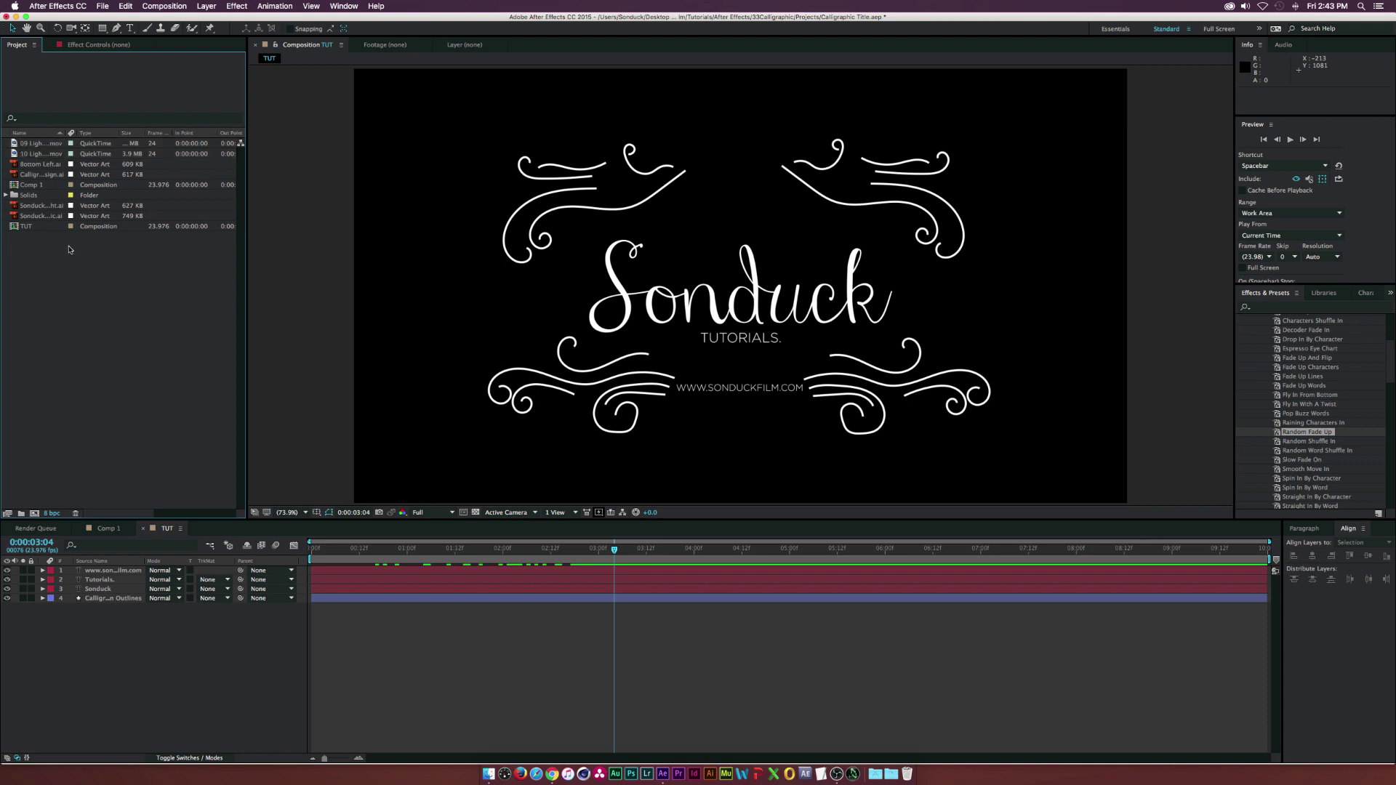
drag(47, 146, 166, 618)
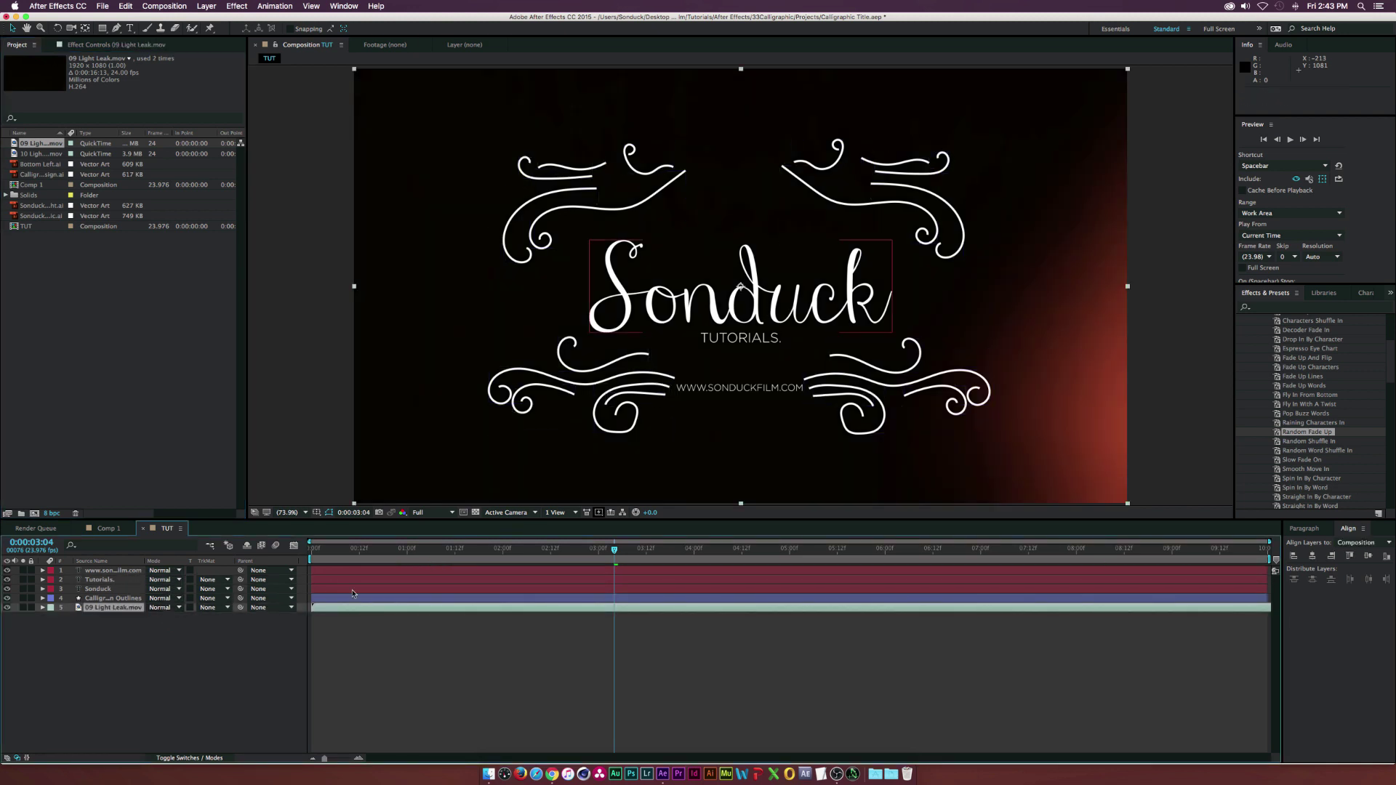
drag(344, 551, 729, 571)
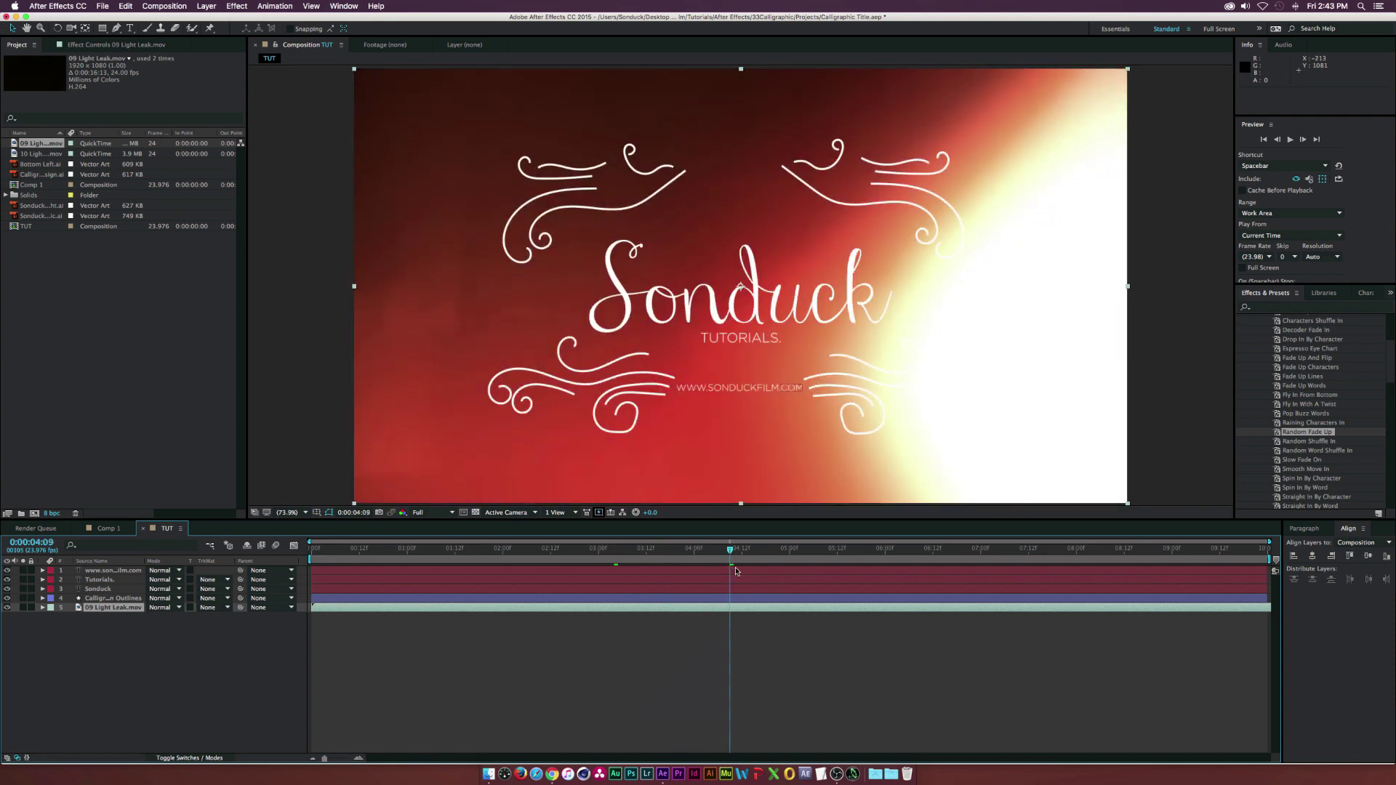
- Add 10 Light Leak.mov below the title, starting around 3 seconds
drag(38, 157, 895, 619)
drag(546, 550, 654, 550)
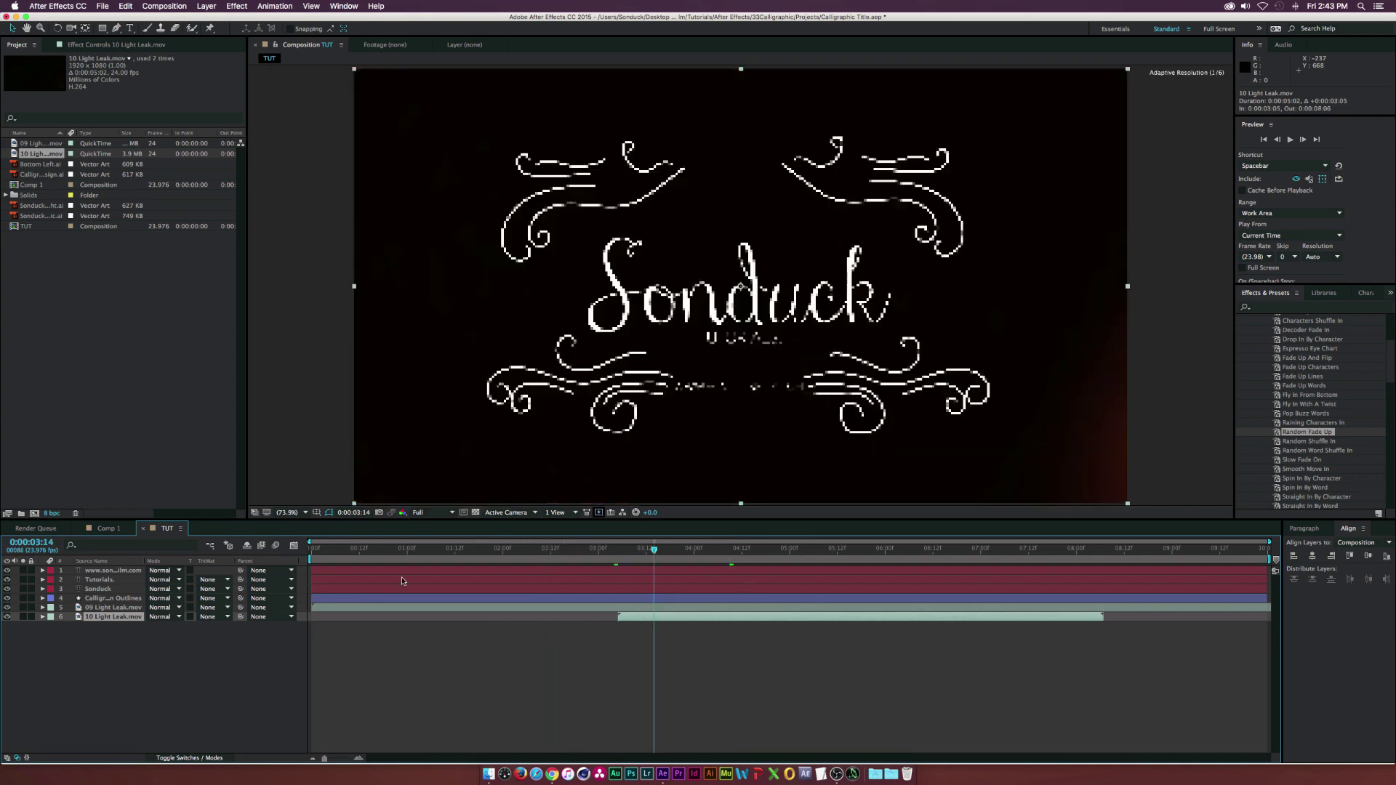
click(139, 600)
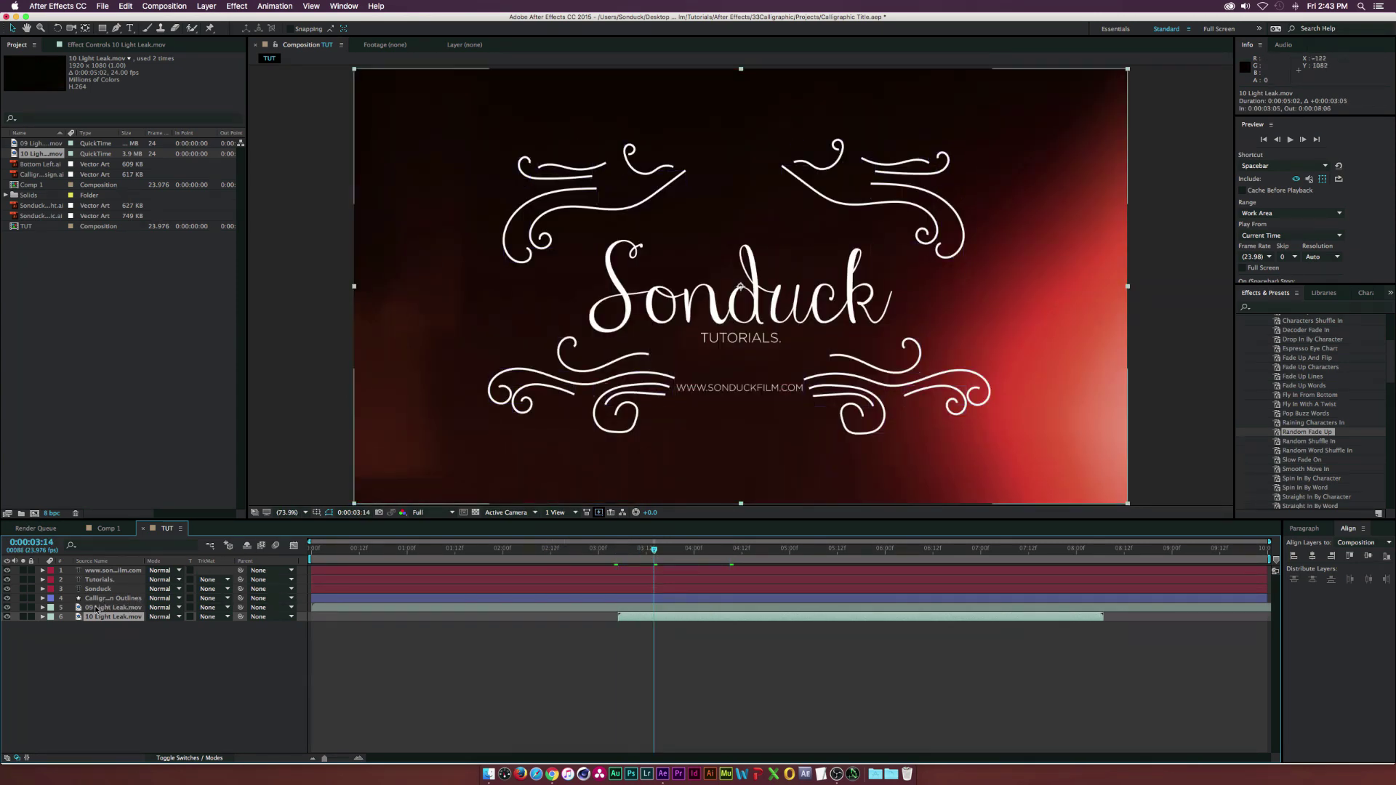
click(131, 608)
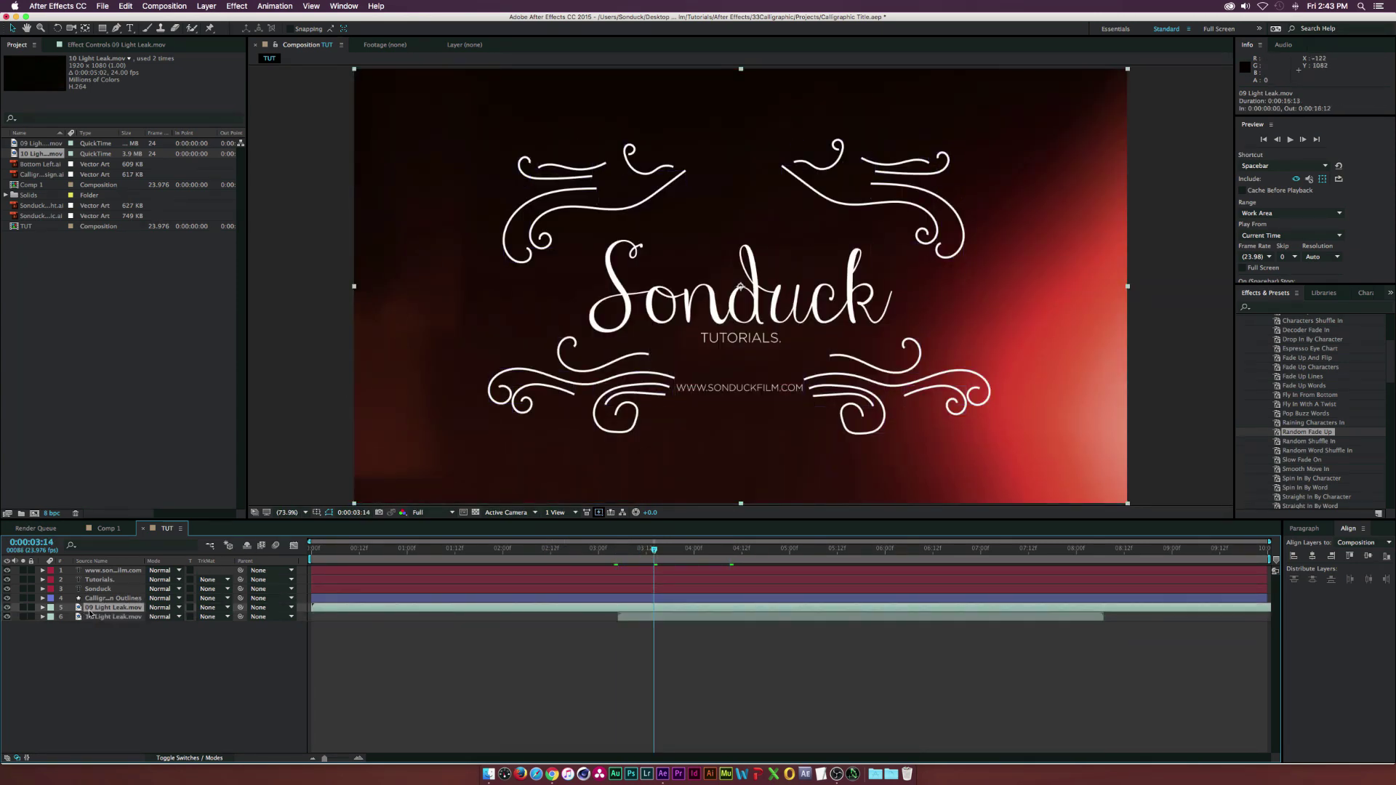
- Set the 09 Light Leak.mov layer to Screen blend mode and preview the glowing title
click(161, 607)
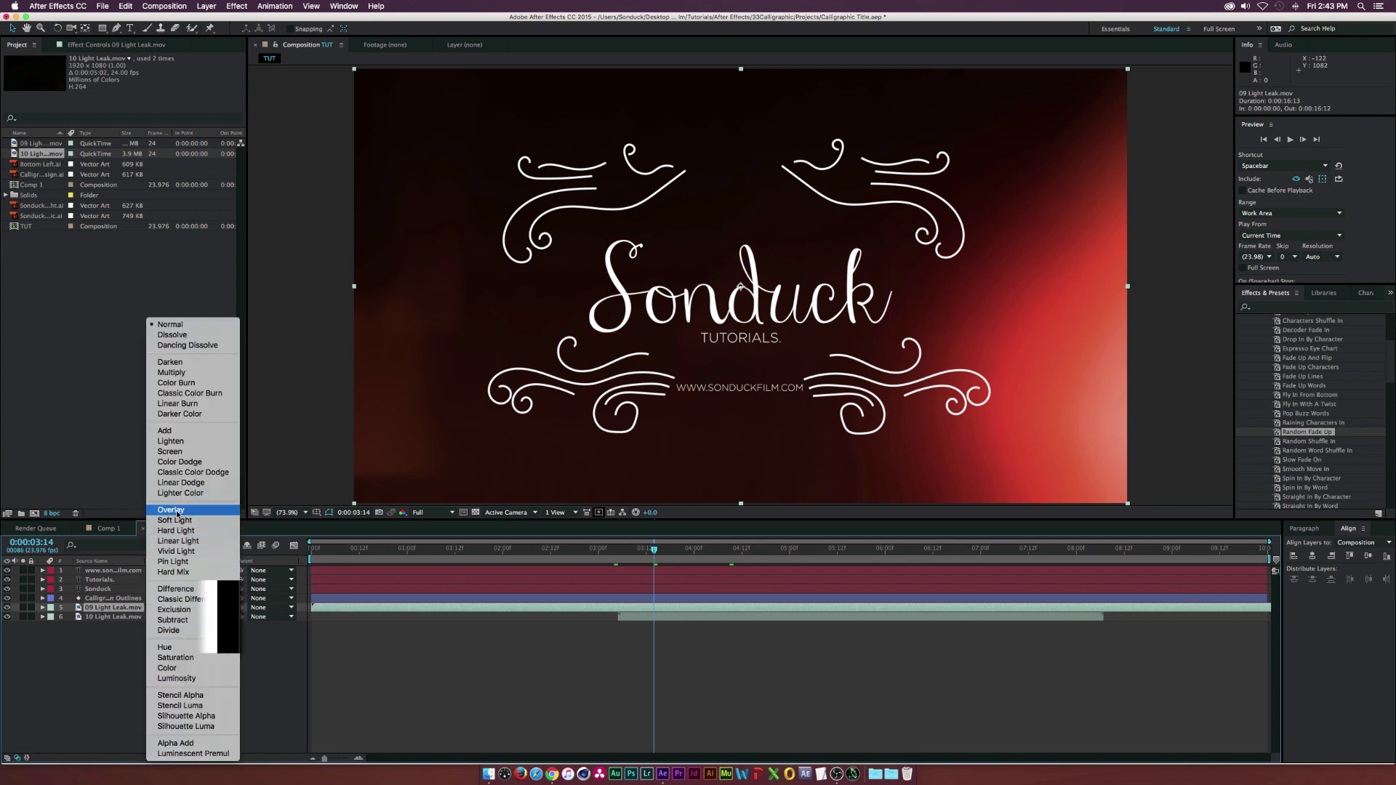
click(172, 452)
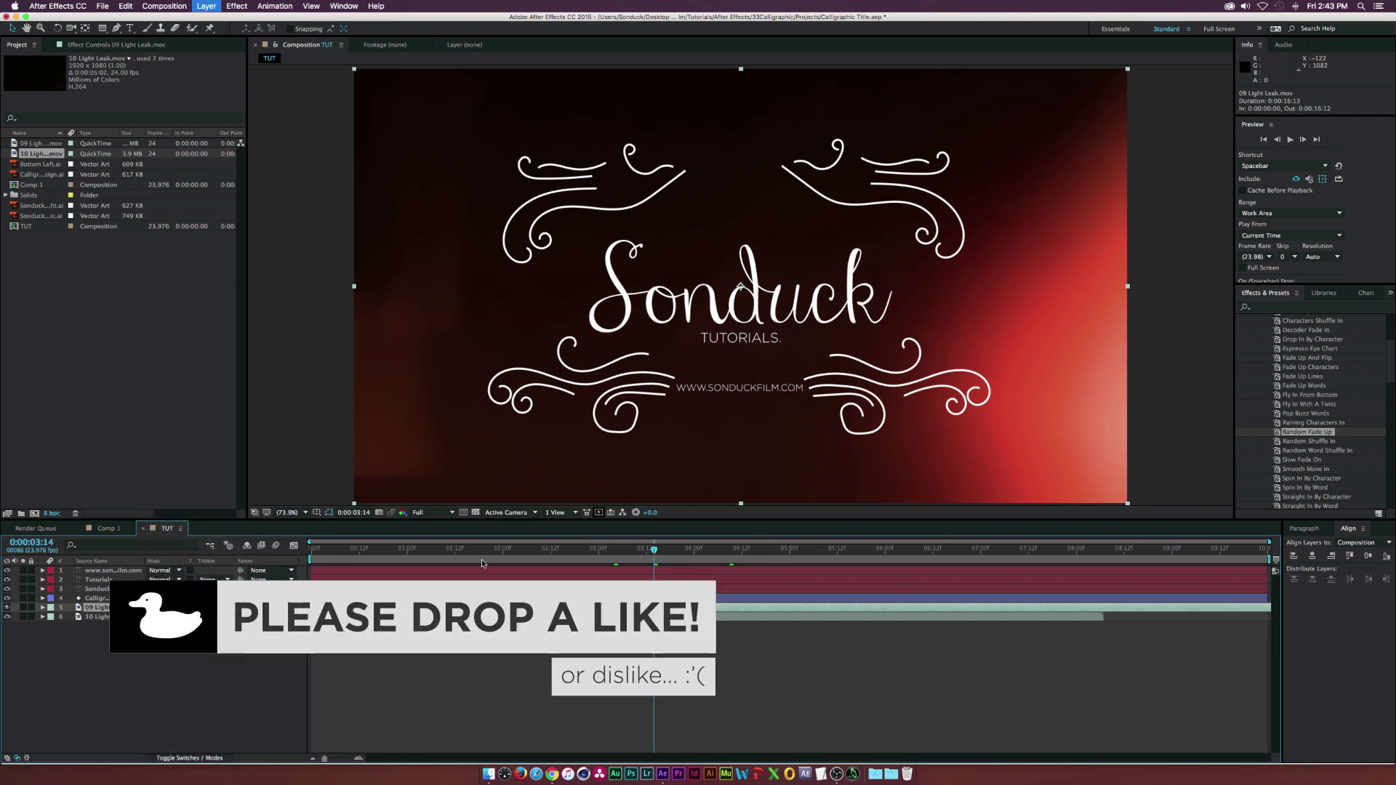
click(674, 550)
drag(706, 551, 816, 552)
key(space)
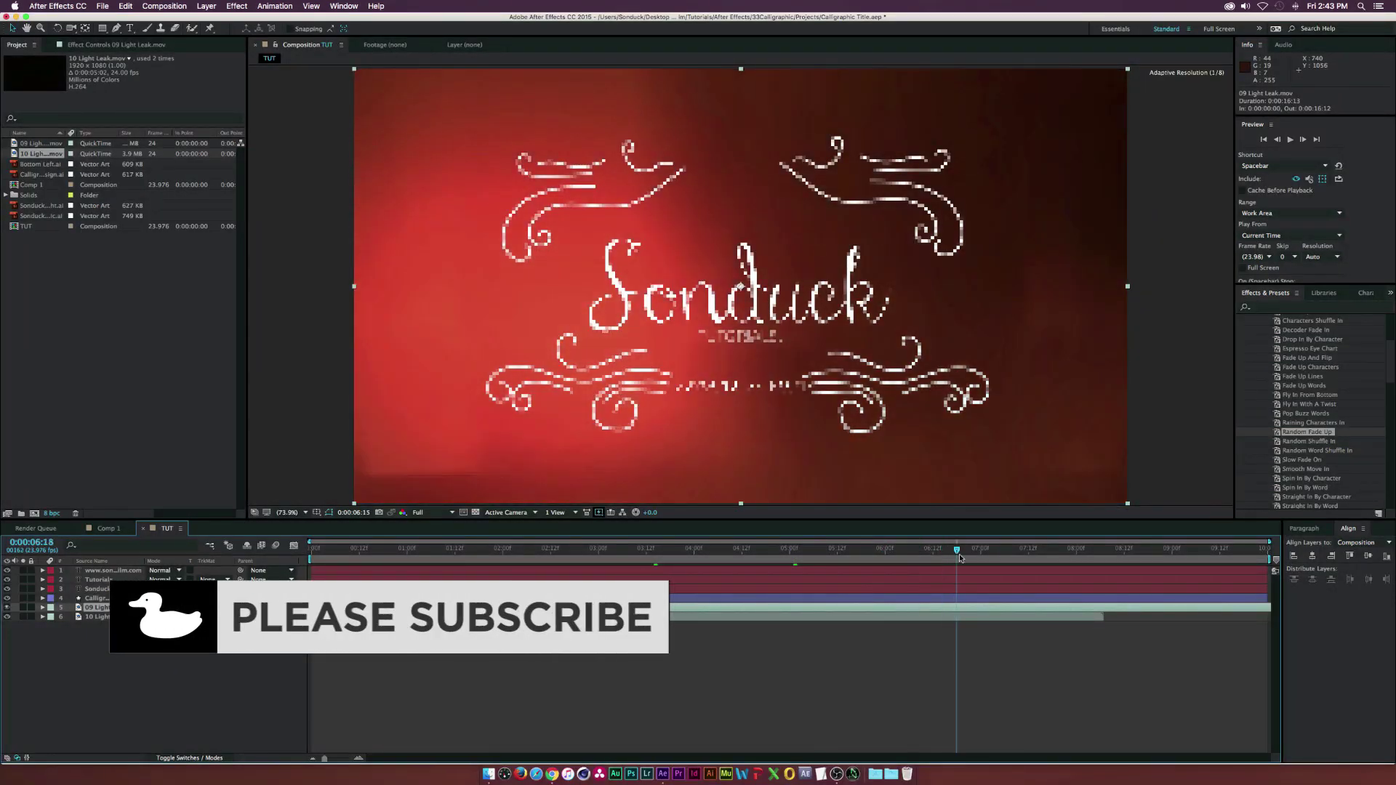
drag(819, 550, 791, 571)
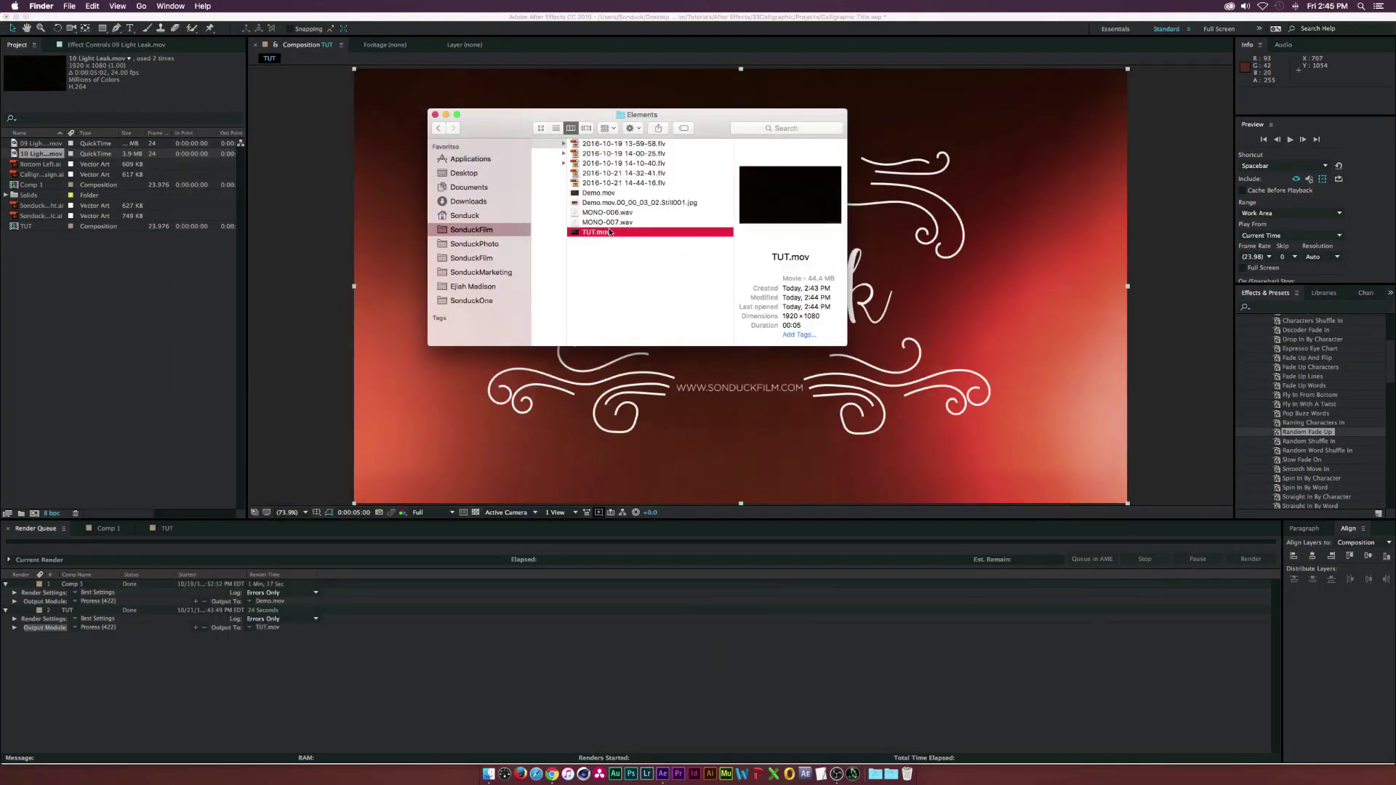
- Preview the rendered TUT.mov in Quick Look
key(space)
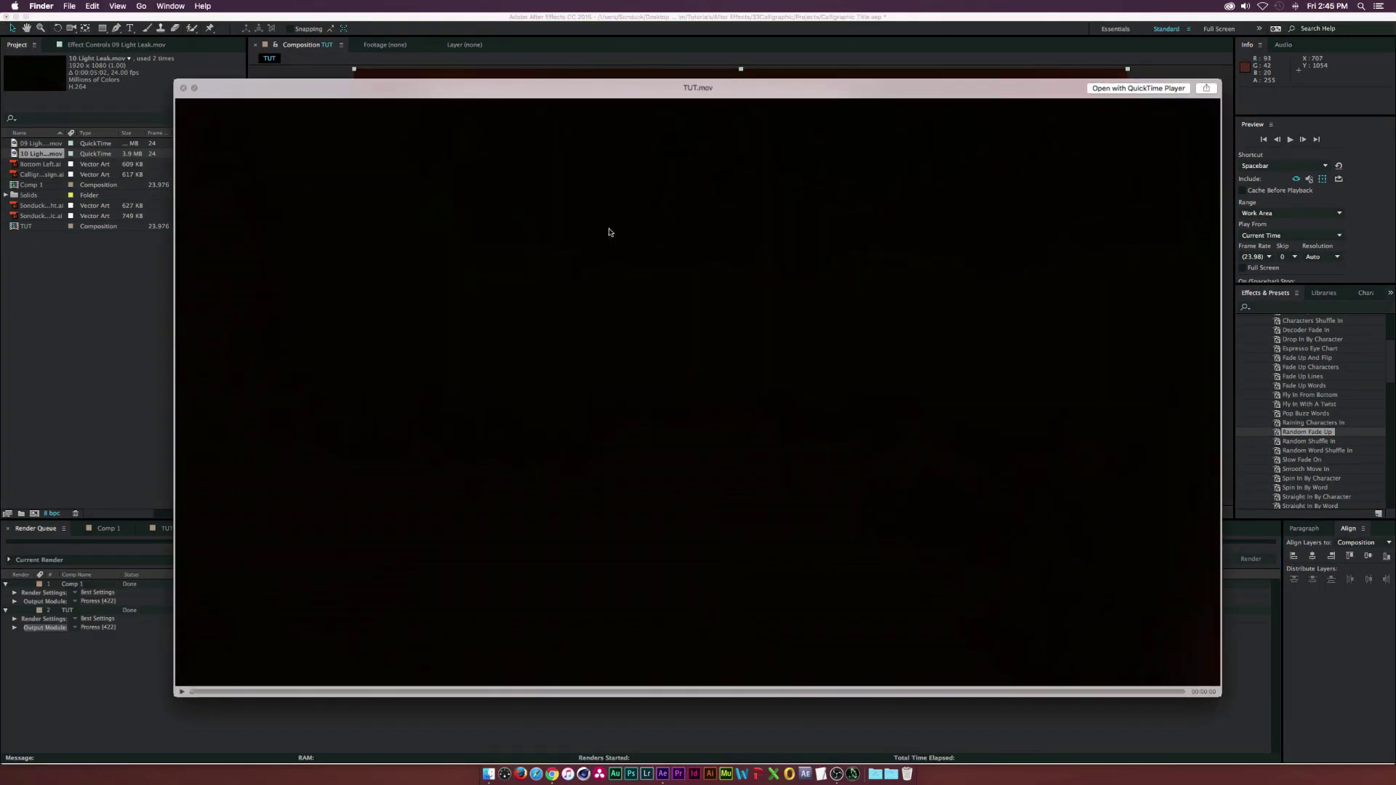